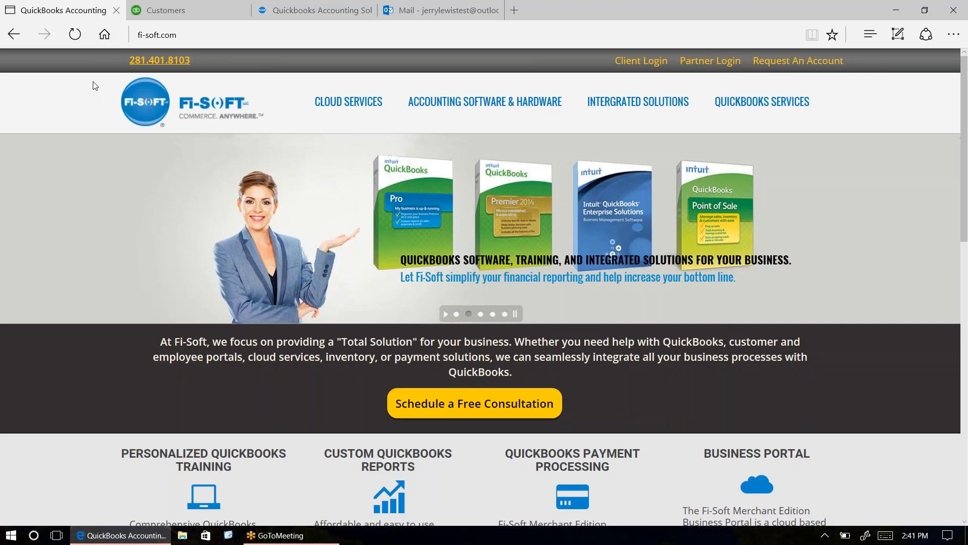
# - Switch to QuickBooks Online and start a new invoice for the fourth customer in the customer list
pyautogui.click(177, 14)
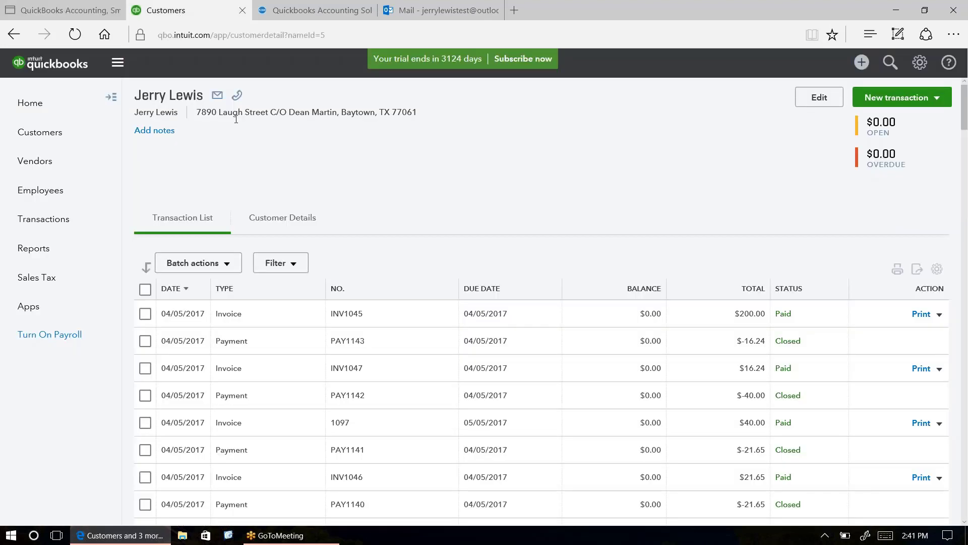
pyautogui.click(39, 107)
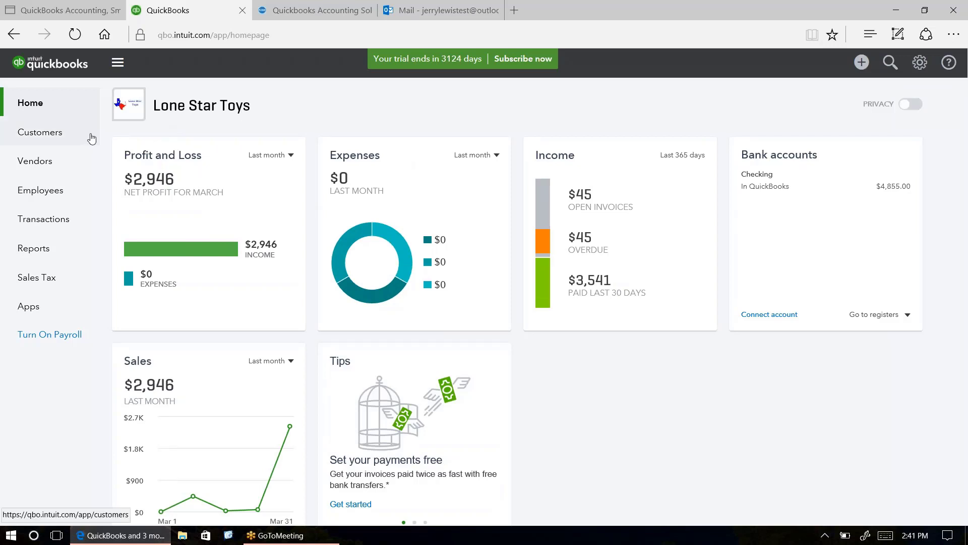
pyautogui.click(56, 139)
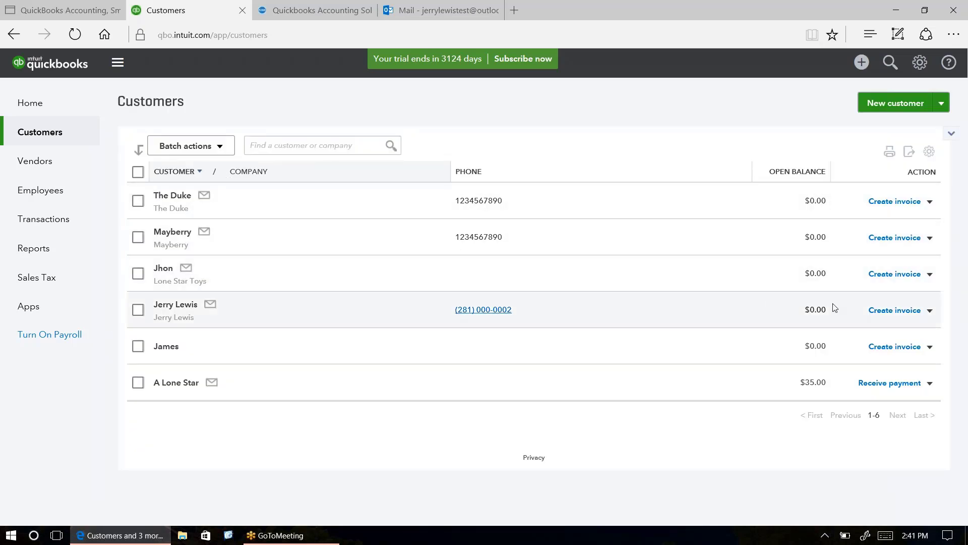
pyautogui.click(893, 311)
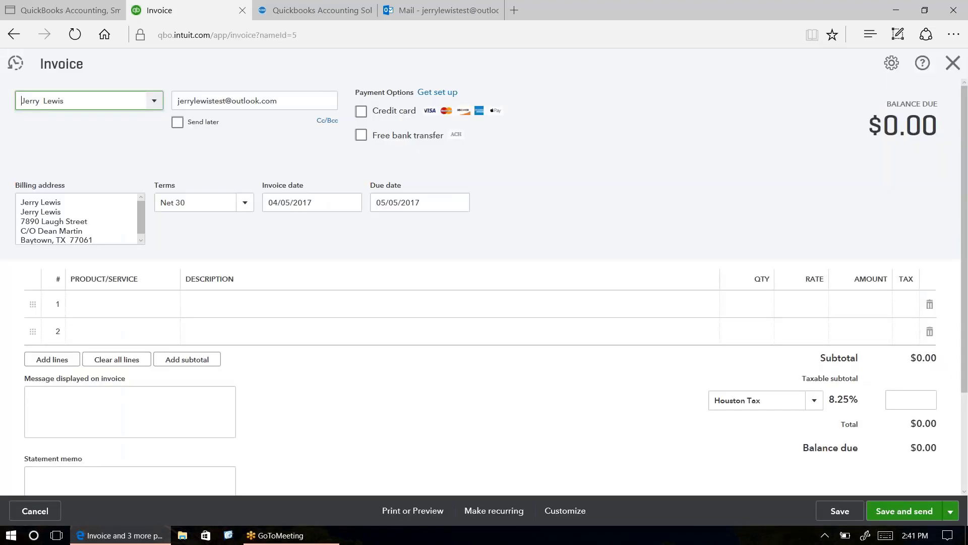
# - Add the Teddy Bear product with a quantity of 3 to the invoice, then save and close it
pyautogui.click(169, 305)
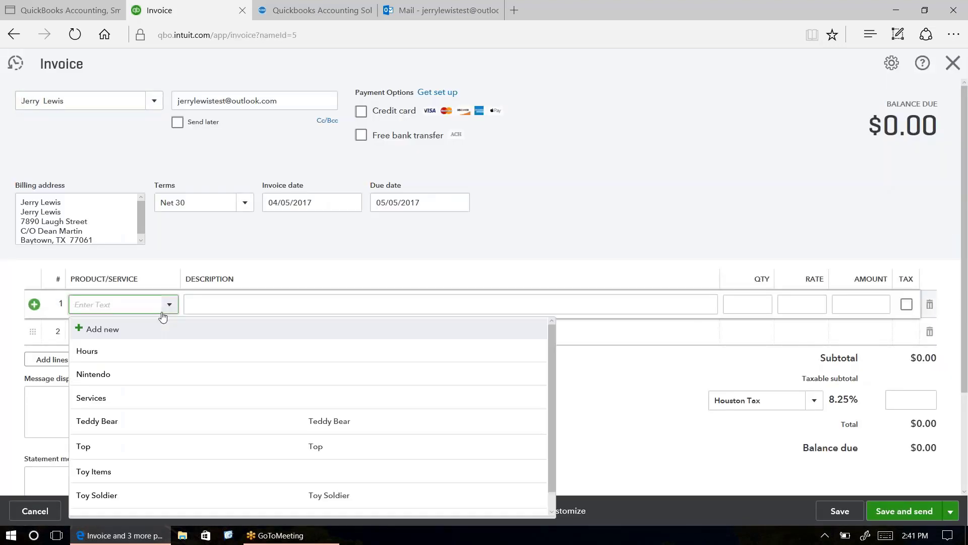
pyautogui.click(110, 426)
pyautogui.press('Tab')
pyautogui.press('Tab')
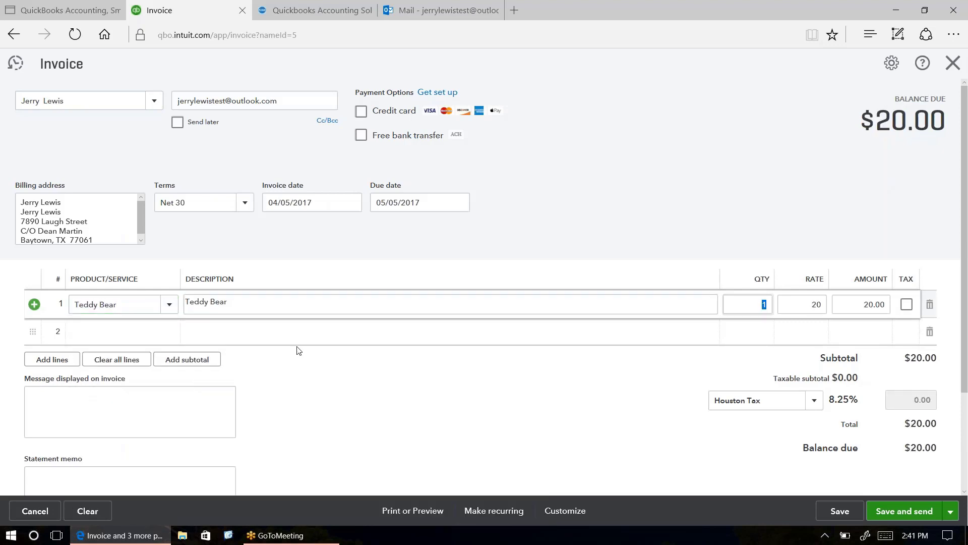
pyautogui.write('3')
pyautogui.press('Tab')
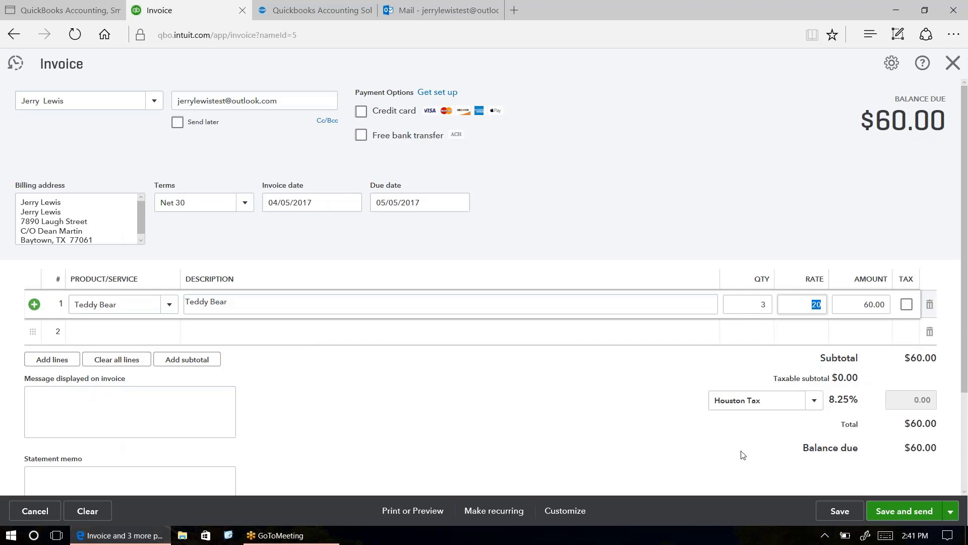
pyautogui.click(837, 511)
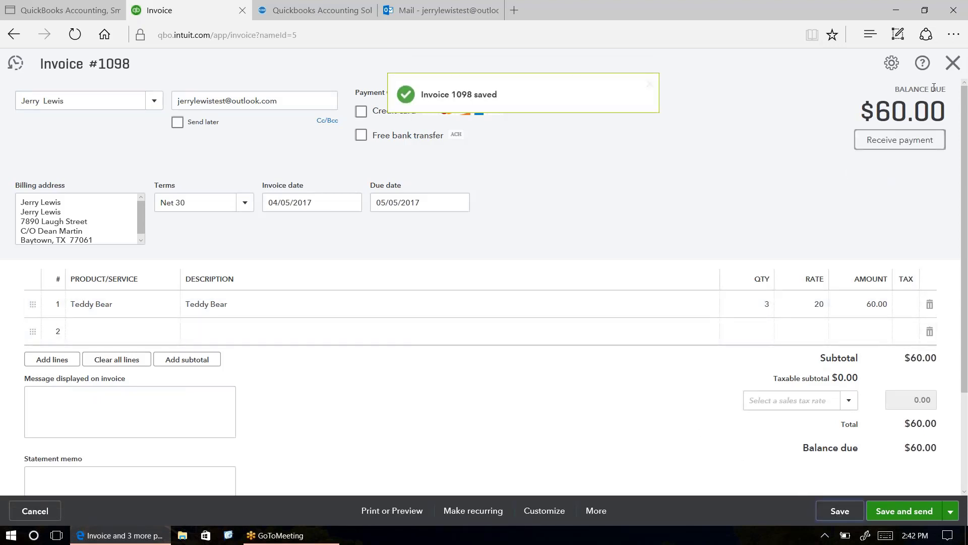
pyautogui.click(953, 63)
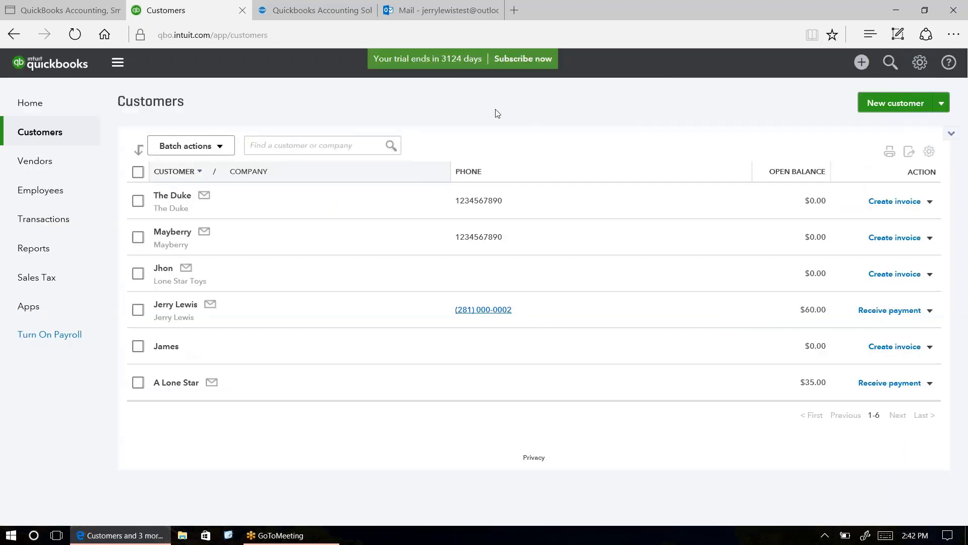
# - Switch to the Lone Star Toys Customer Web Portal and run a manual data sync for all dates
pyautogui.click(309, 14)
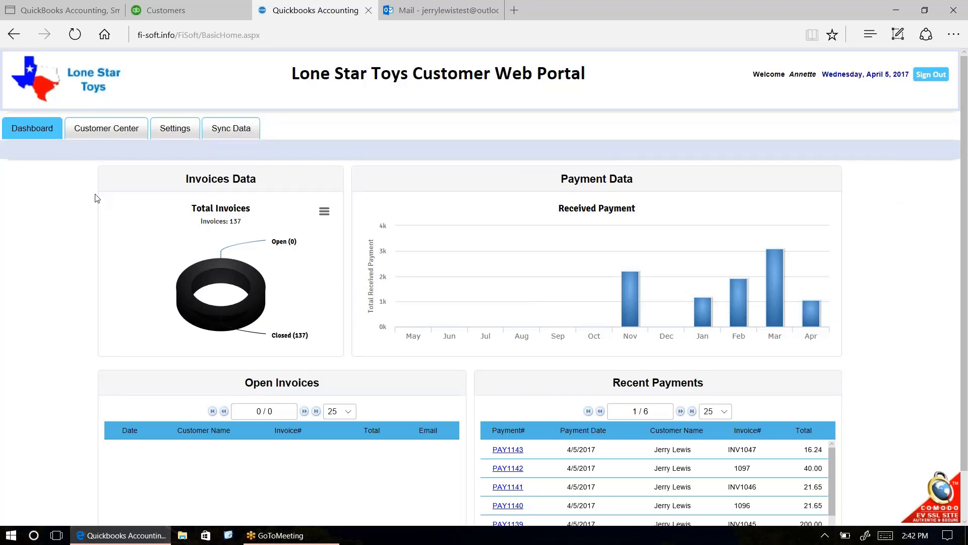
pyautogui.click(229, 132)
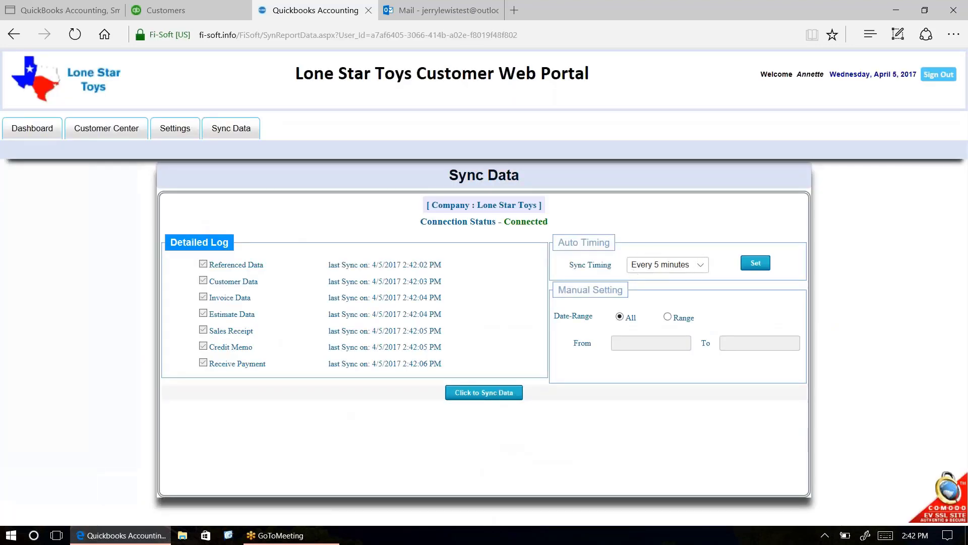
pyautogui.click(491, 396)
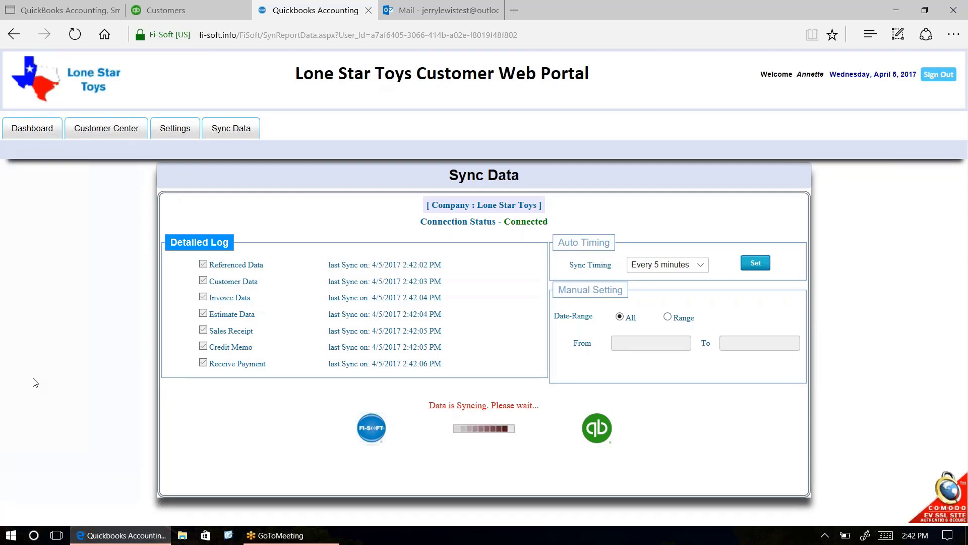
# - Open the customer's open invoice from the portal dashboard and start receiving a payment for it
pyautogui.click(33, 130)
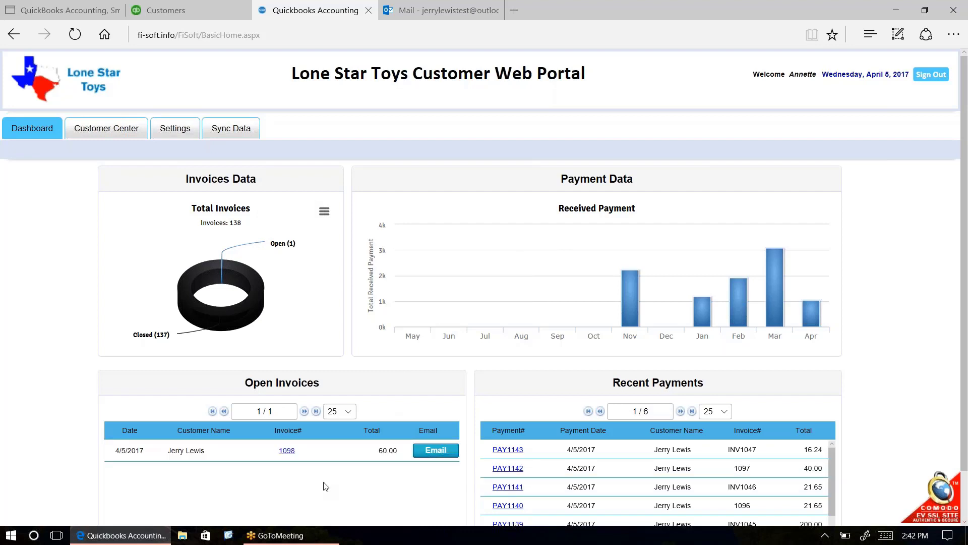
pyautogui.click(287, 451)
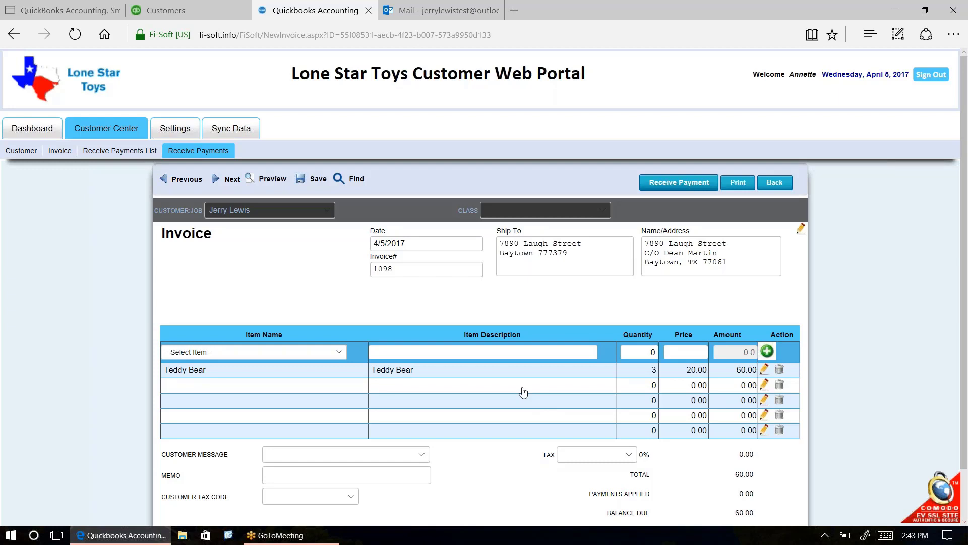
pyautogui.scroll(-2, 522, 394)
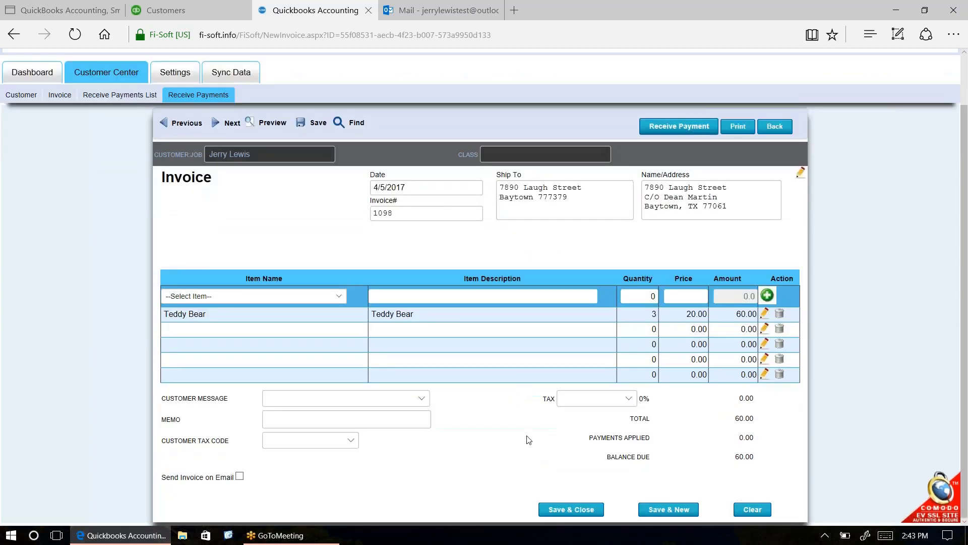
pyautogui.click(690, 132)
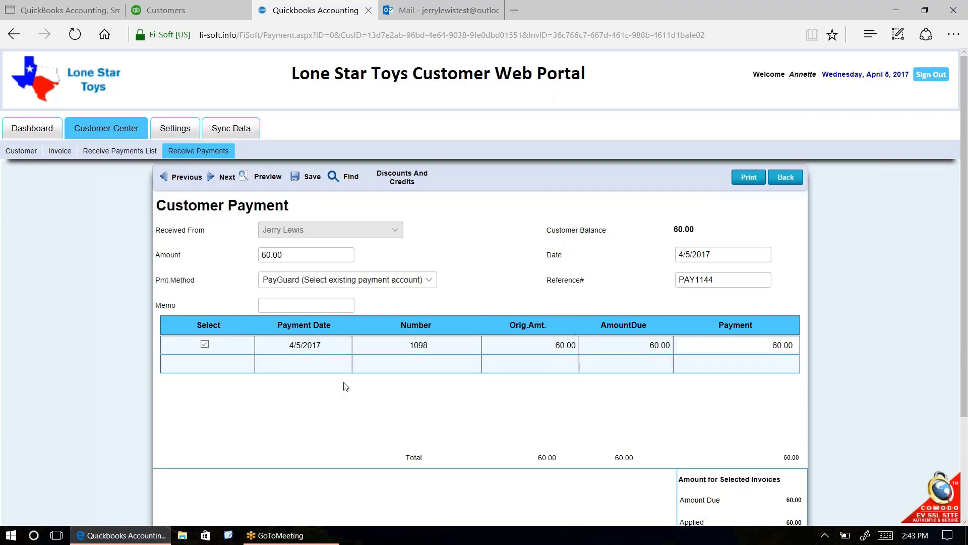
# - Set the payment method to Credit Card (Manual entry) and proceed to the secure payment form
pyautogui.click(429, 280)
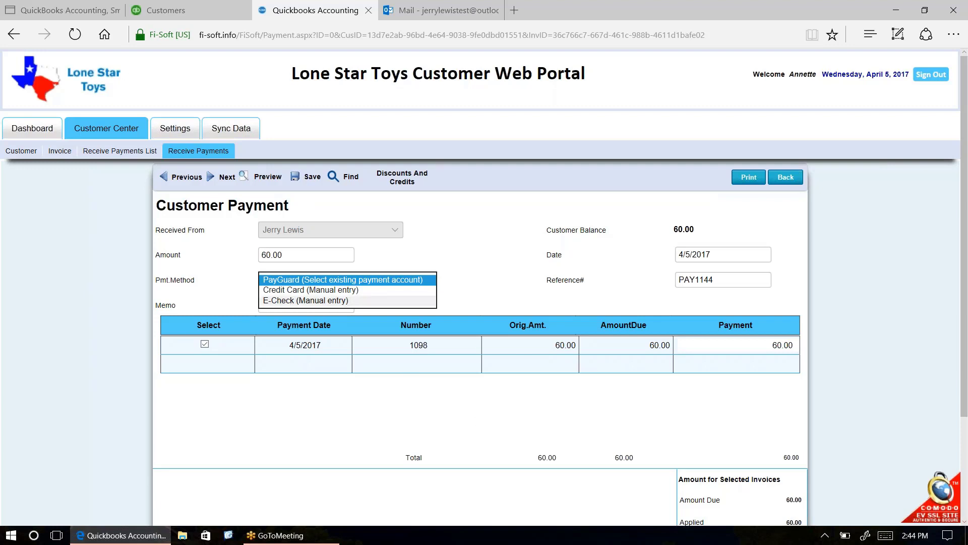
pyautogui.click(355, 290)
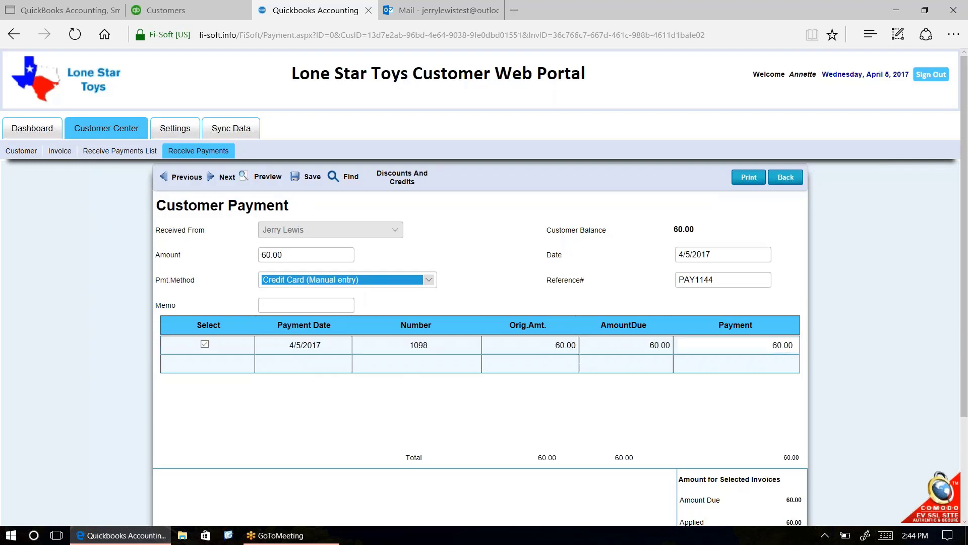
pyautogui.scroll(-3, 522, 414)
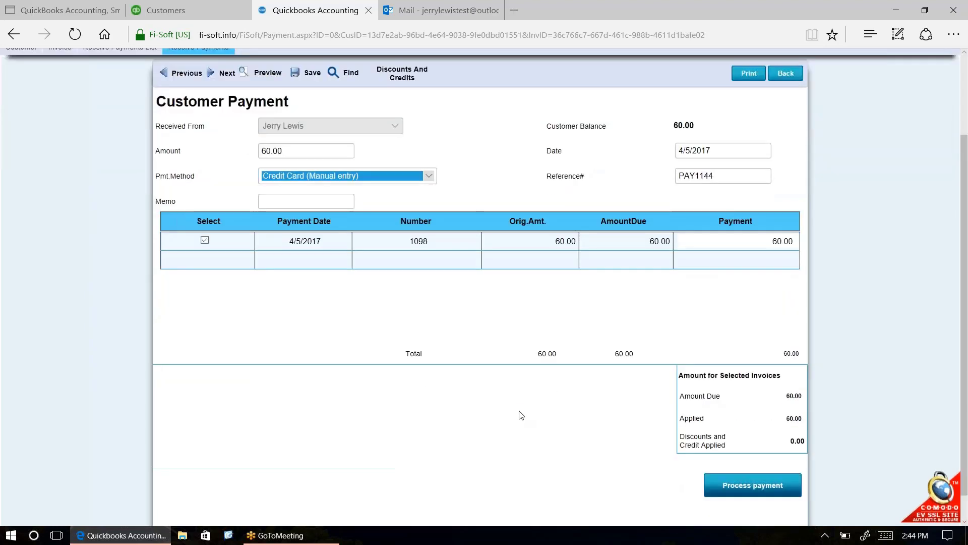
pyautogui.click(750, 460)
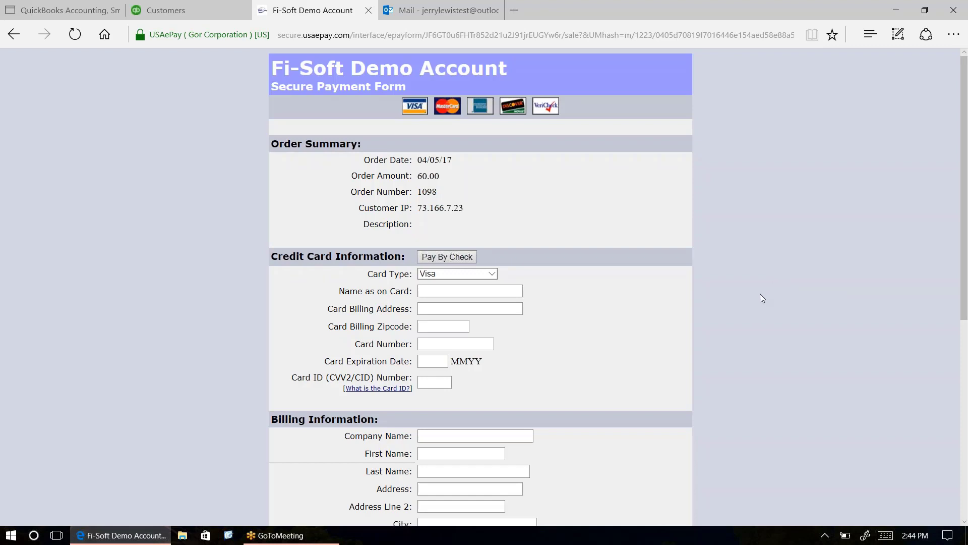
# - Review the secure payment form and fill in the cardholder's name and the card billing address
pyautogui.scroll(-7, 761, 298)
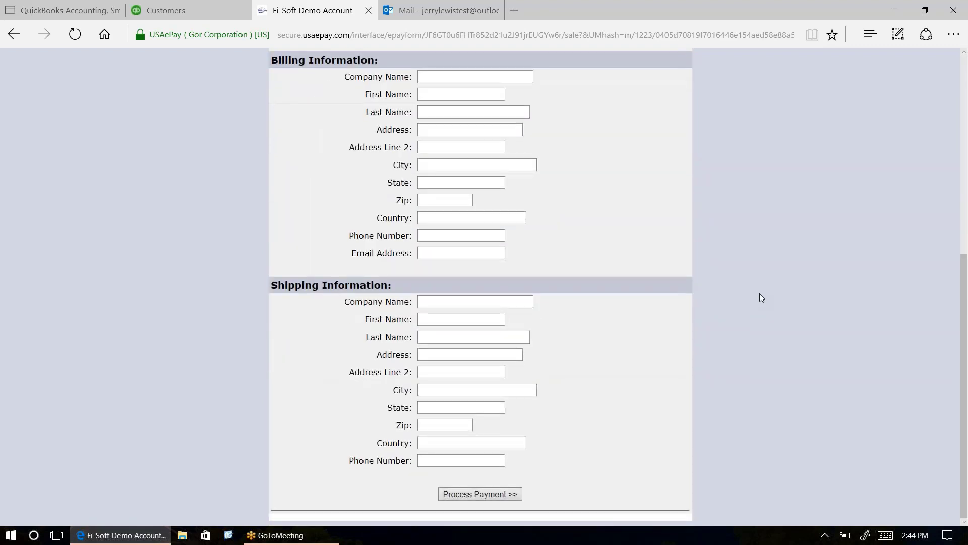
pyautogui.scroll(7, 761, 298)
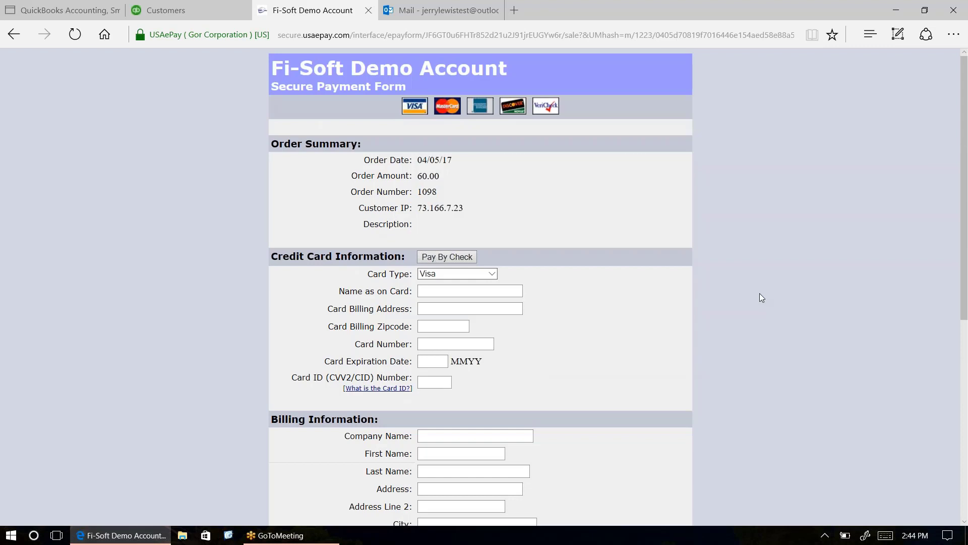
pyautogui.scroll(-7, 755, 303)
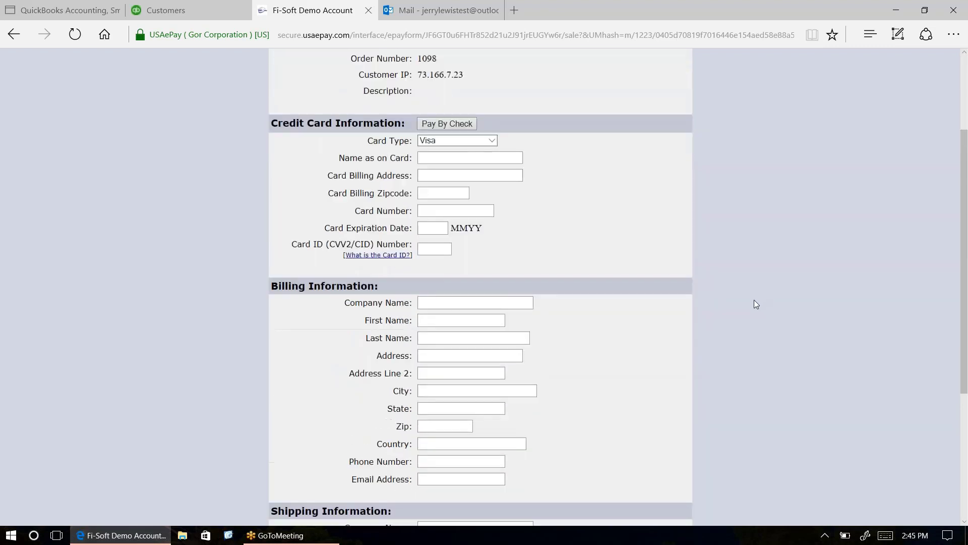
pyautogui.scroll(6, 756, 303)
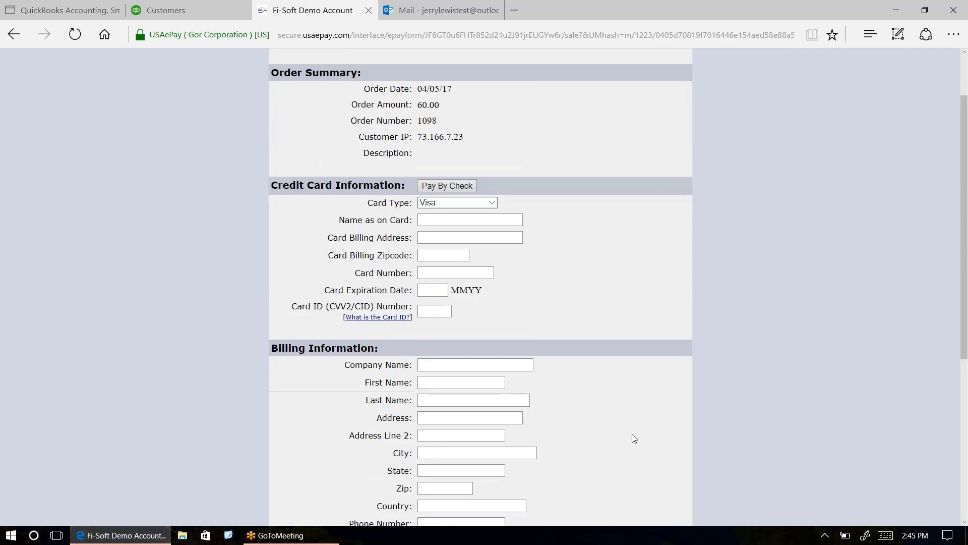
pyautogui.scroll(2, 752, 351)
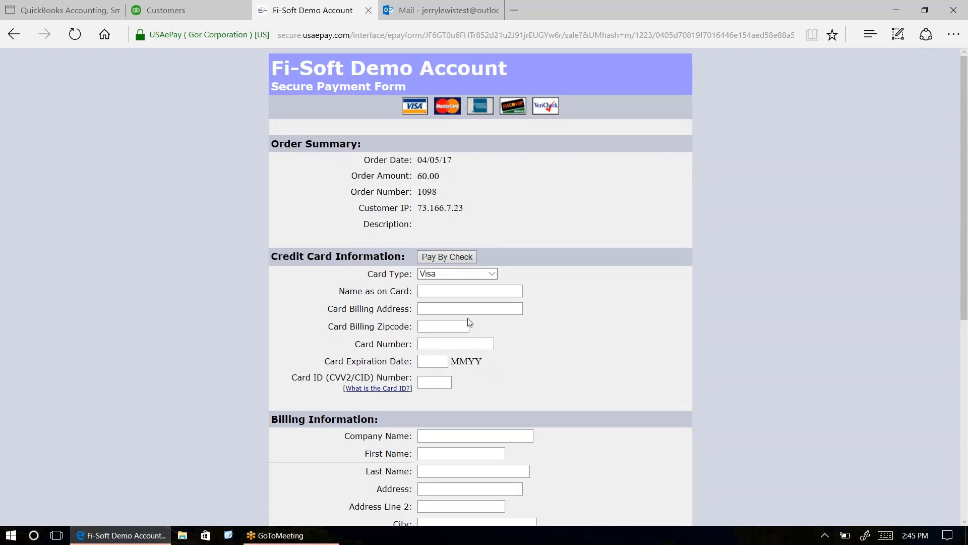
pyautogui.click(434, 382)
pyautogui.click(430, 291)
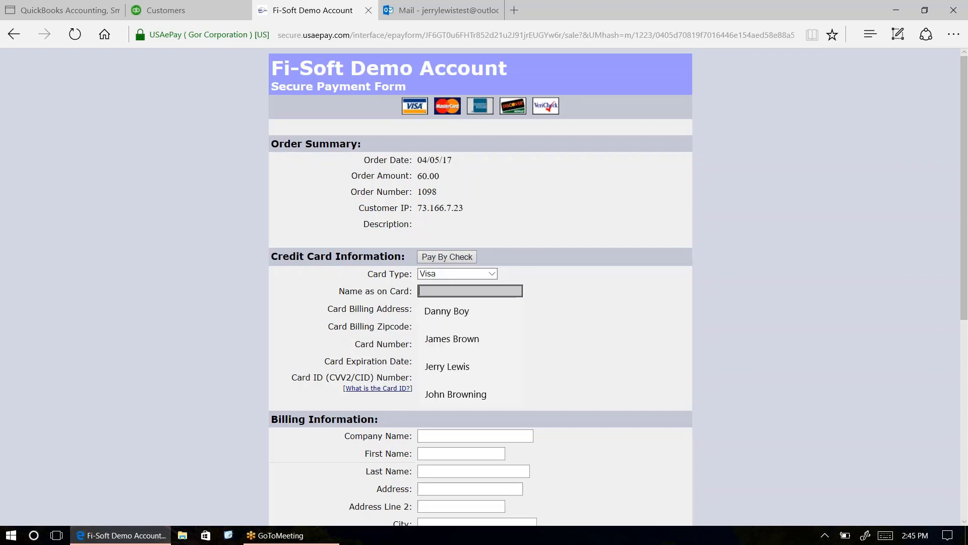
pyautogui.click(434, 364)
pyautogui.click(428, 307)
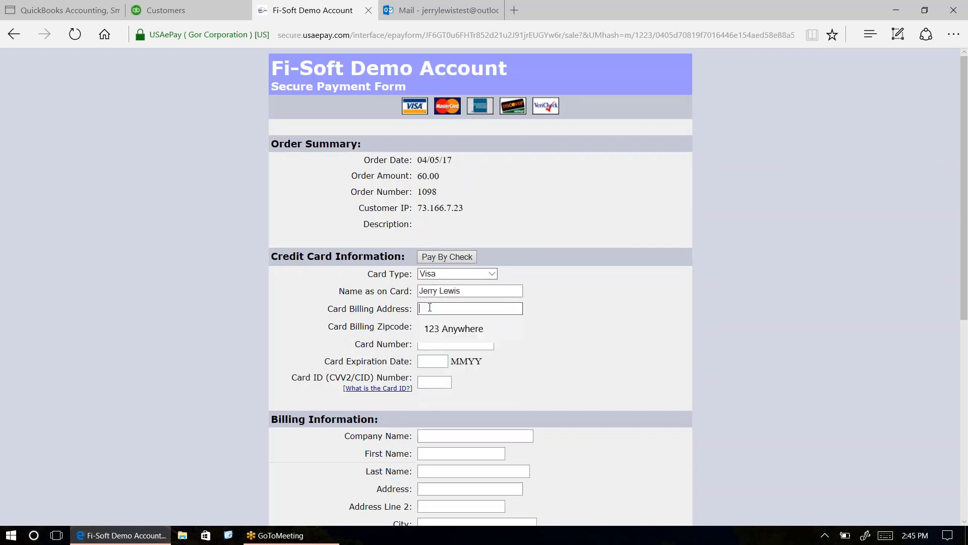
pyautogui.click(434, 314)
pyautogui.click(426, 306)
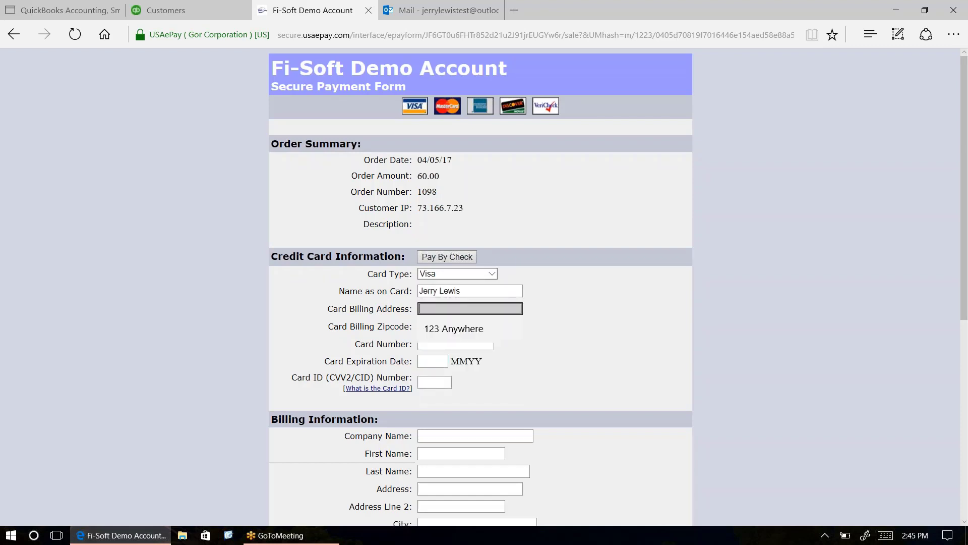
pyautogui.click(436, 327)
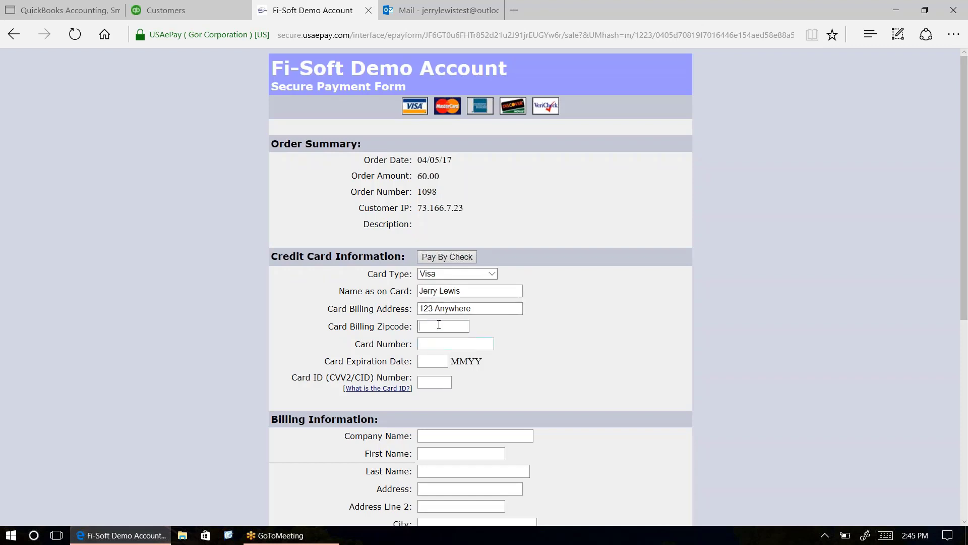
# - Enter the billing zip code, card number, expiration date and card security code, then process the payment
pyautogui.click(430, 325)
pyautogui.click(444, 344)
pyautogui.click(441, 391)
pyautogui.click(446, 344)
pyautogui.click(458, 392)
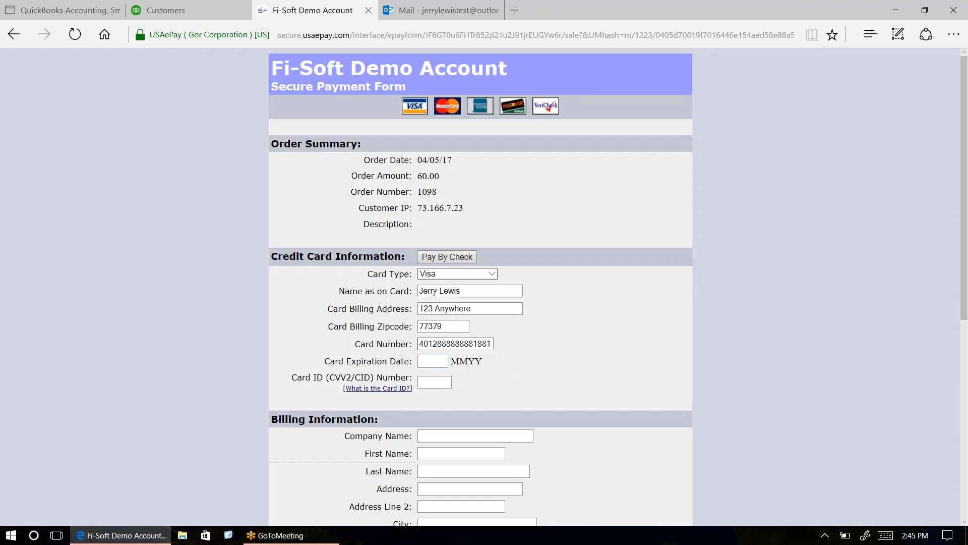
pyautogui.click(433, 361)
pyautogui.click(438, 382)
pyautogui.click(438, 382)
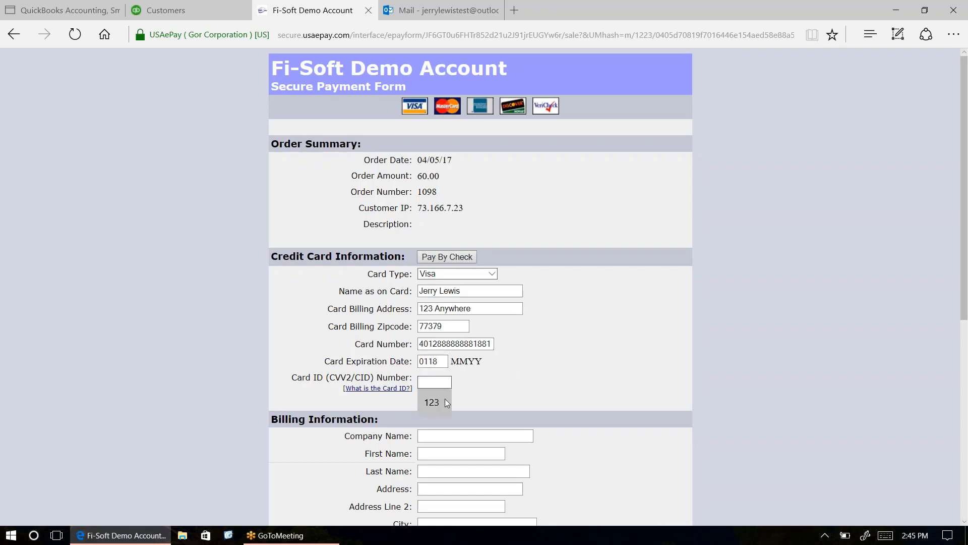
pyautogui.scroll(-7, 752, 404)
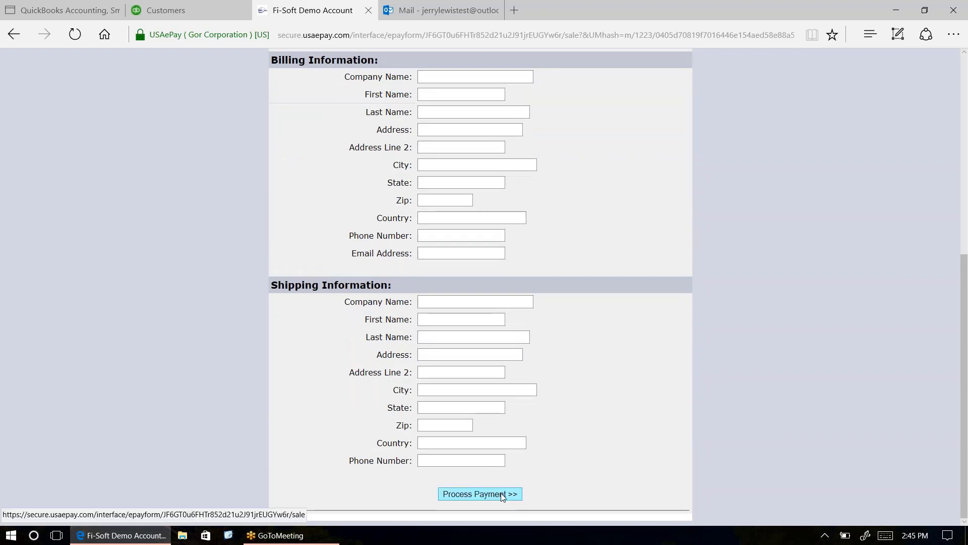
pyautogui.click(501, 492)
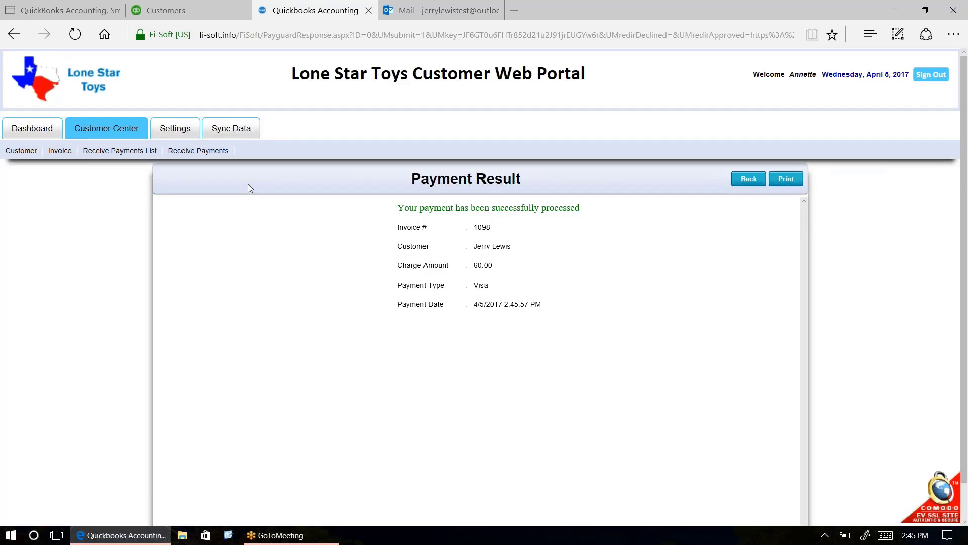
# - Run another manual data sync between the portal and QuickBooks after the card payment
pyautogui.click(238, 133)
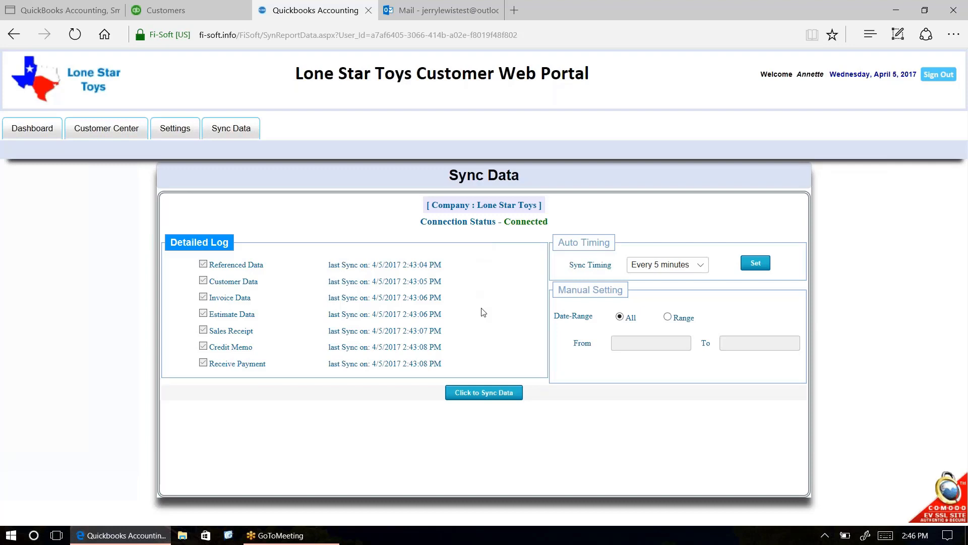
pyautogui.click(492, 392)
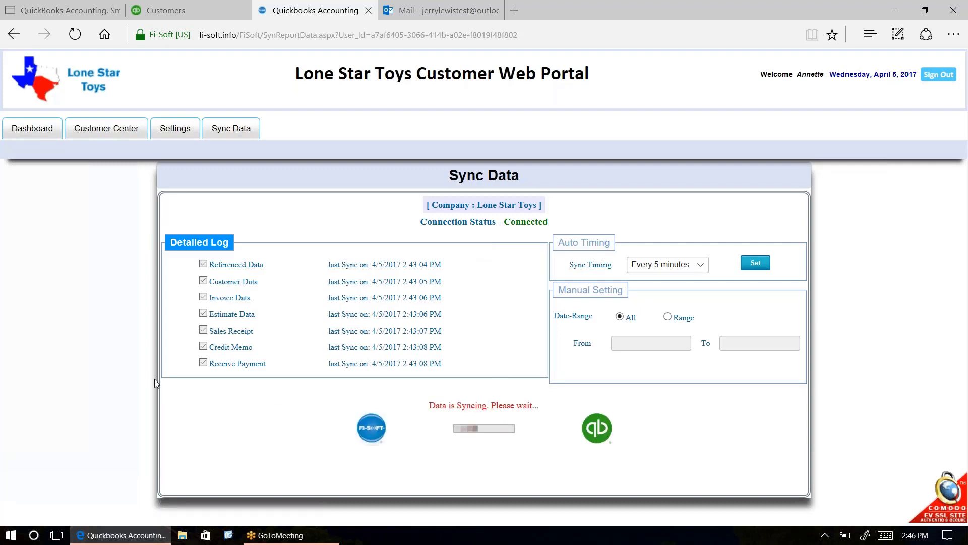
# - Check the portal dashboard, refresh the customer list in QuickBooks Online and open the paying customer's transaction list
pyautogui.click(31, 129)
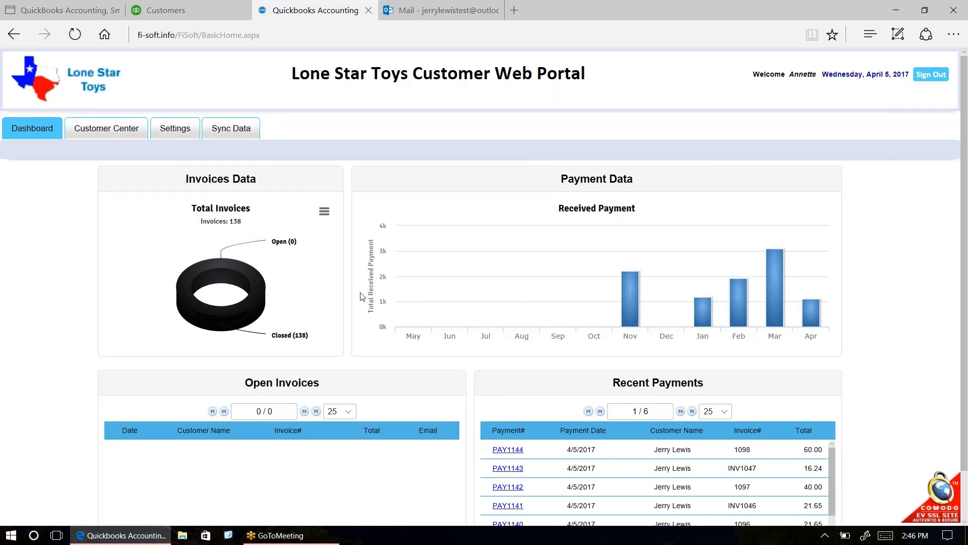
pyautogui.click(181, 16)
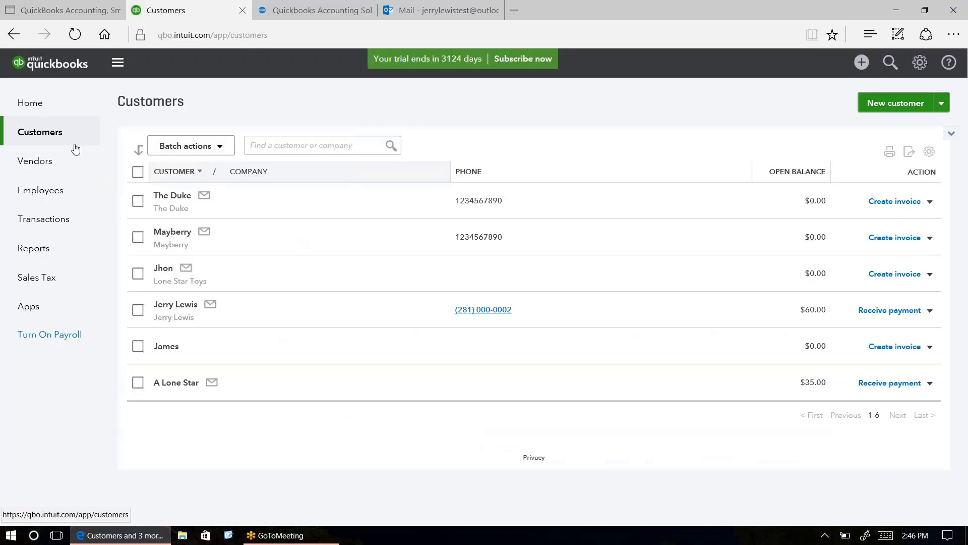
pyautogui.click(44, 163)
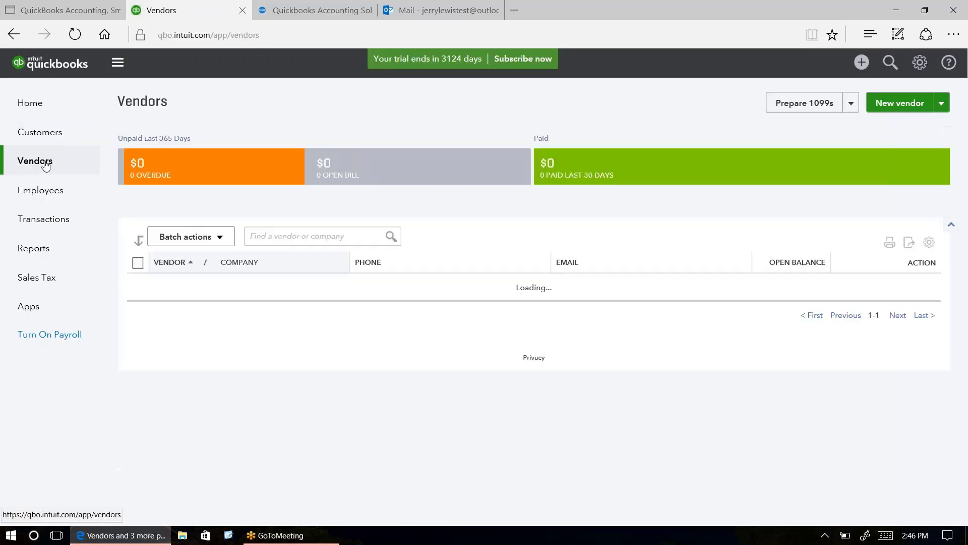
pyautogui.click(45, 135)
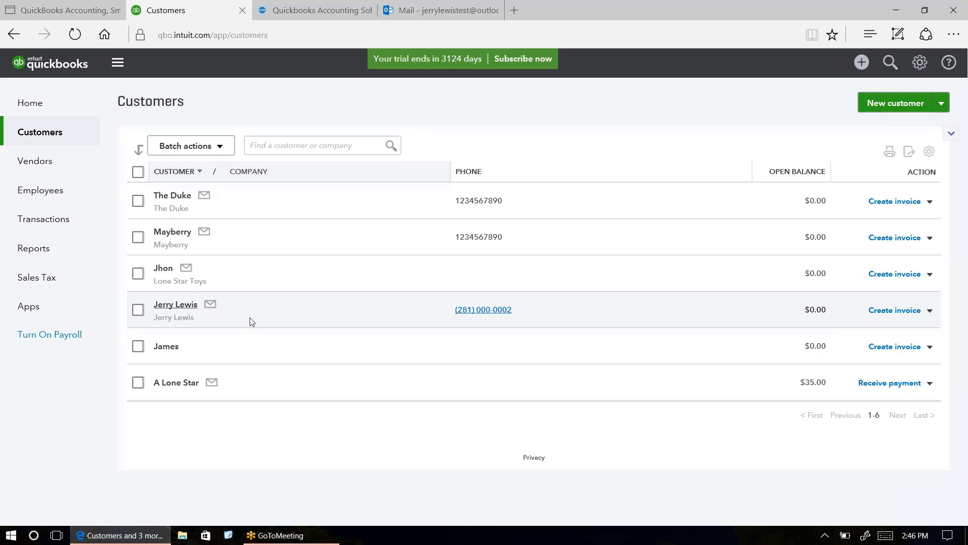
pyautogui.click(170, 308)
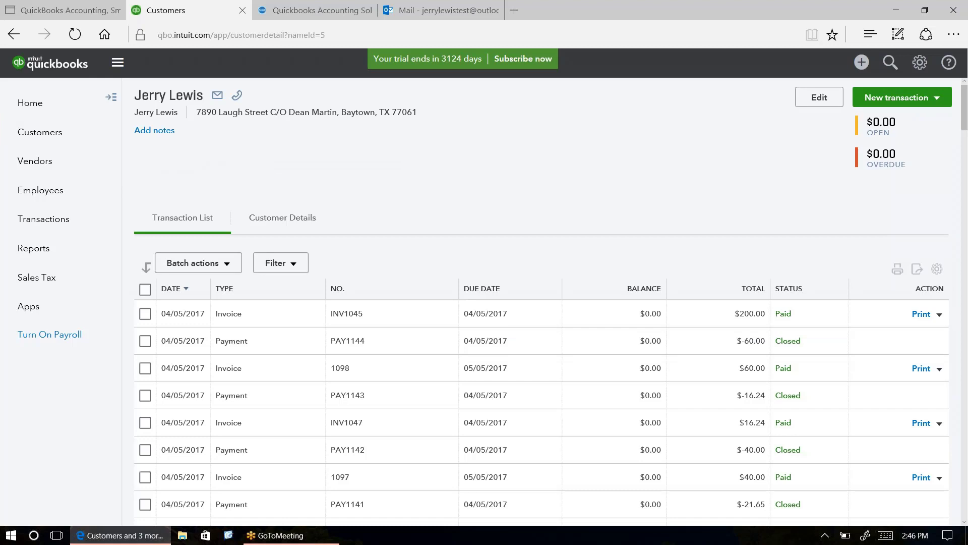
# - Review invoice 1098 and its linked payment record PAY1144, closing both without changes
pyautogui.click(370, 374)
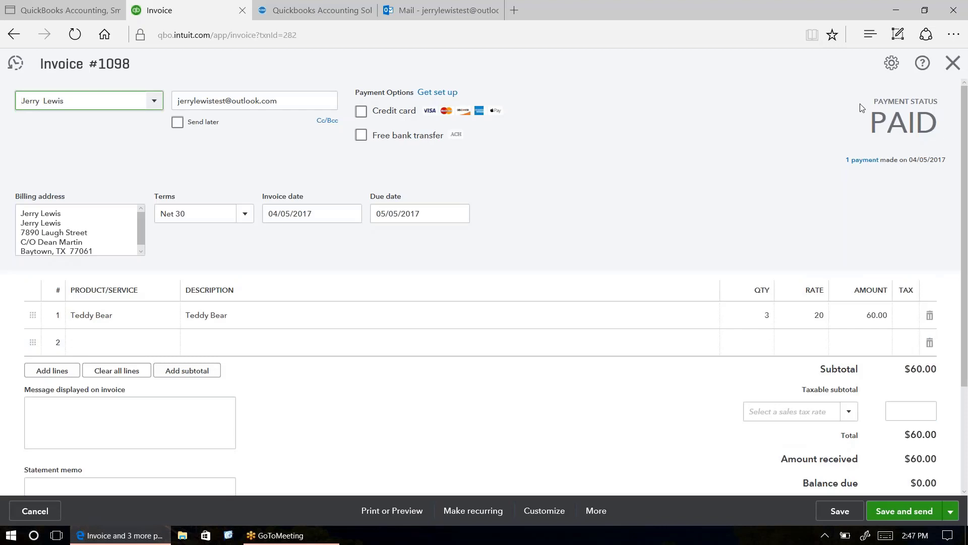
pyautogui.click(952, 63)
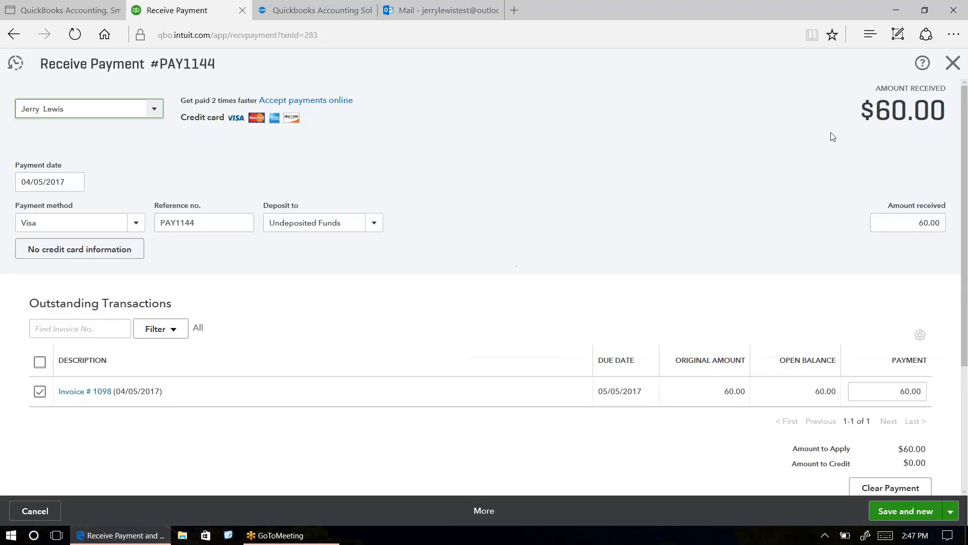
pyautogui.click(953, 63)
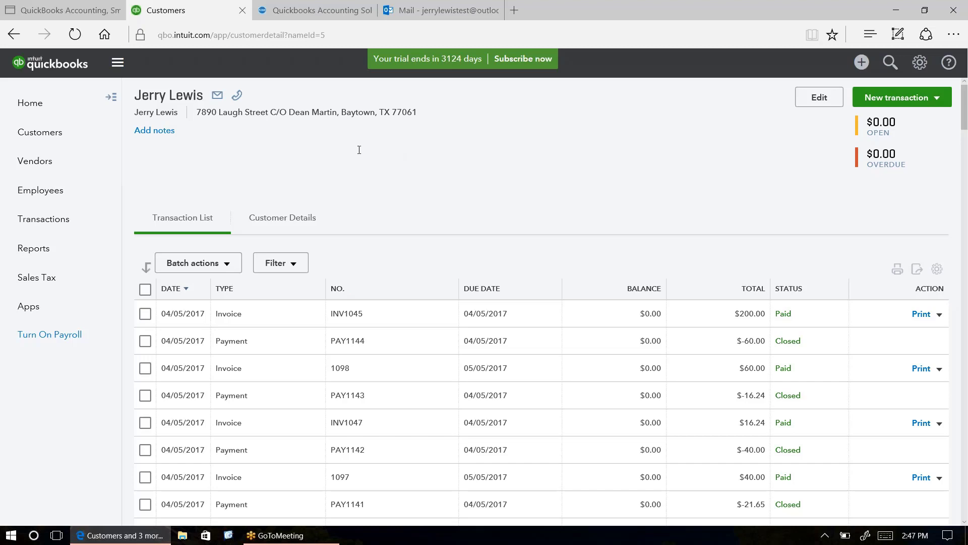
# - Switch back to the Fi-Soft portal and start a new invoice for the same customer
pyautogui.click(318, 12)
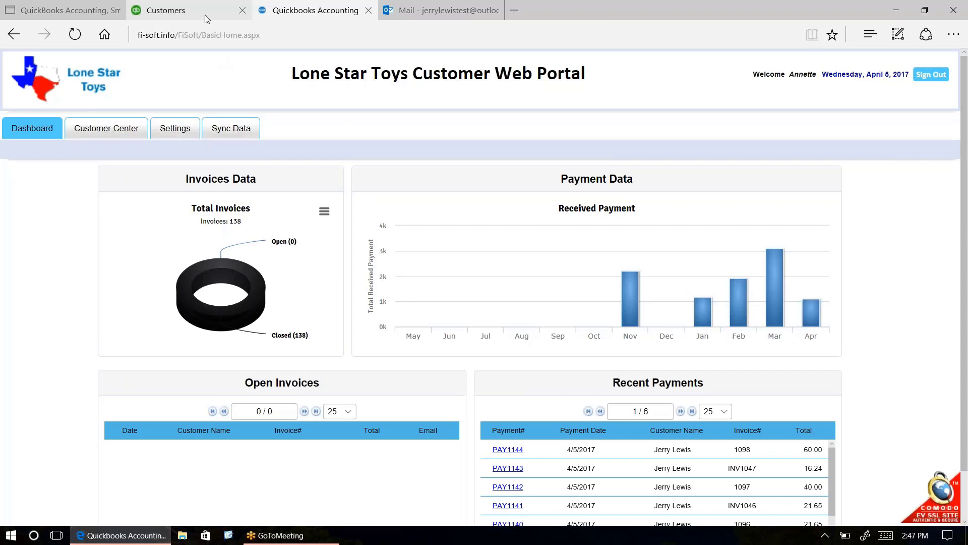
pyautogui.moveTo(205, 14)
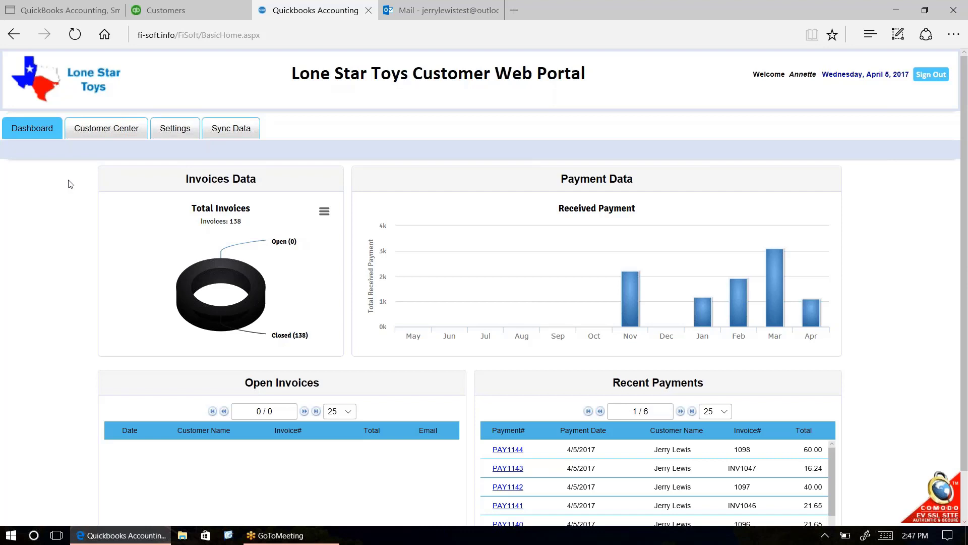
pyautogui.click(110, 132)
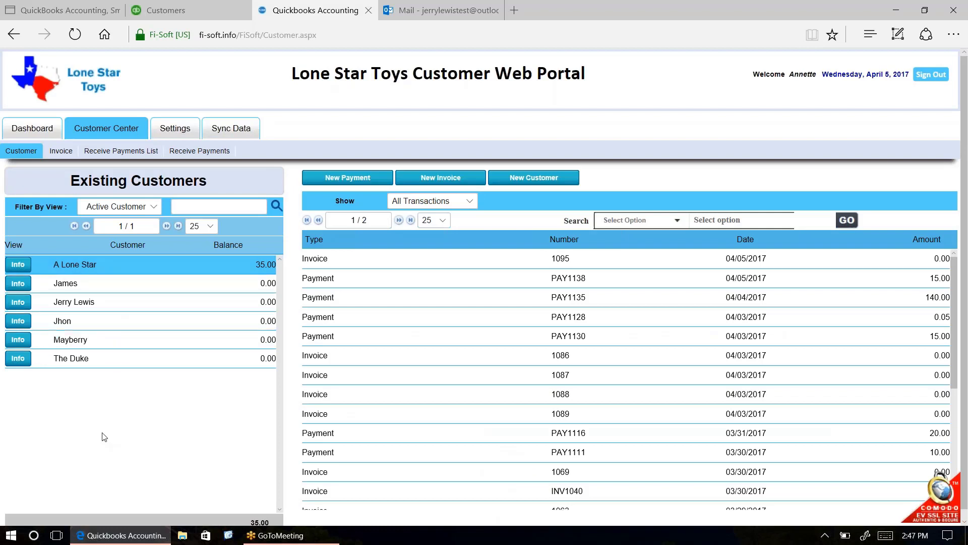
pyautogui.click(144, 310)
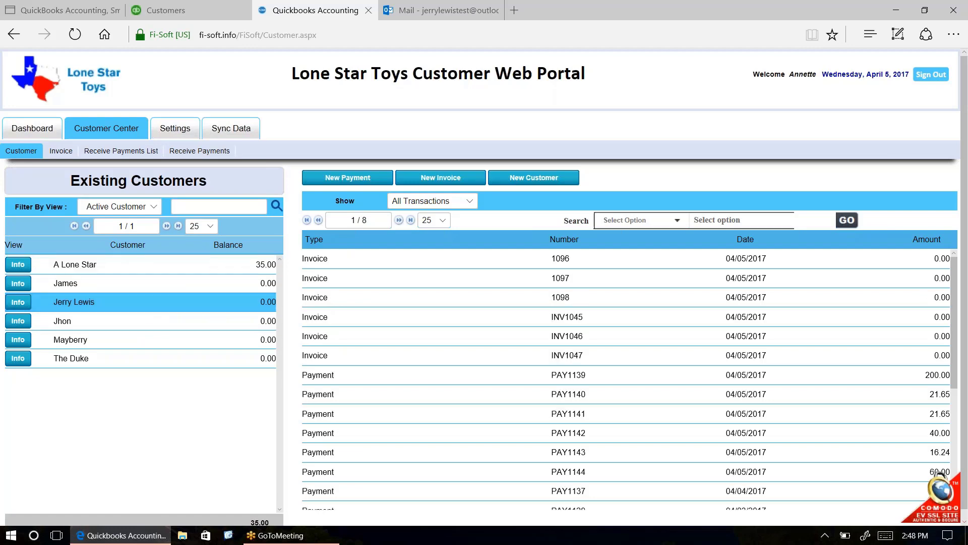
pyautogui.click(428, 182)
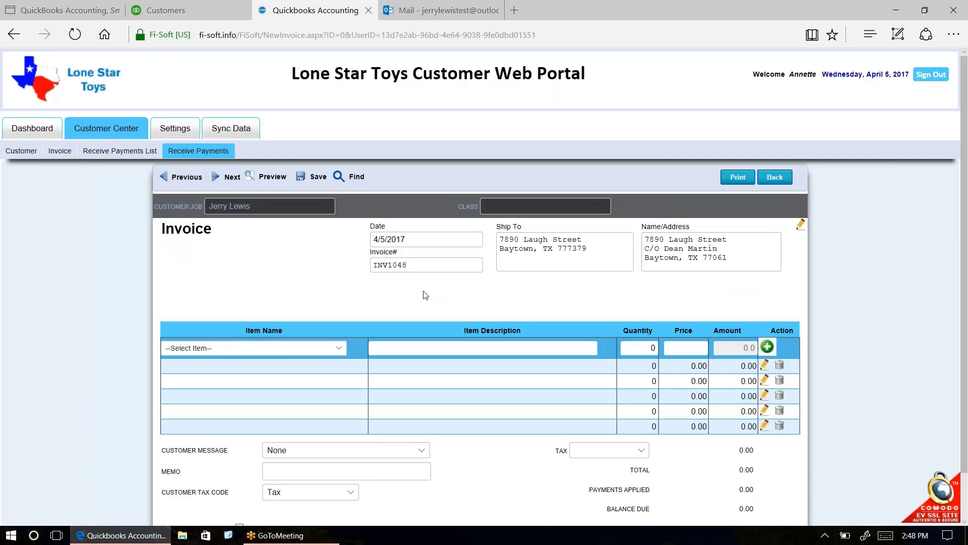
# - Add a Toy Soldier line to the invoice with quantity 3
pyautogui.click(338, 349)
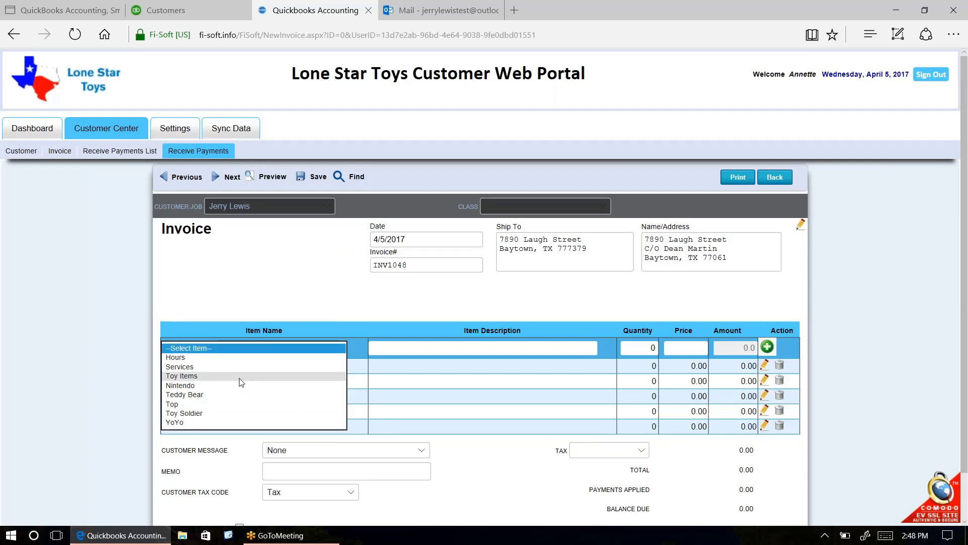
pyautogui.click(231, 414)
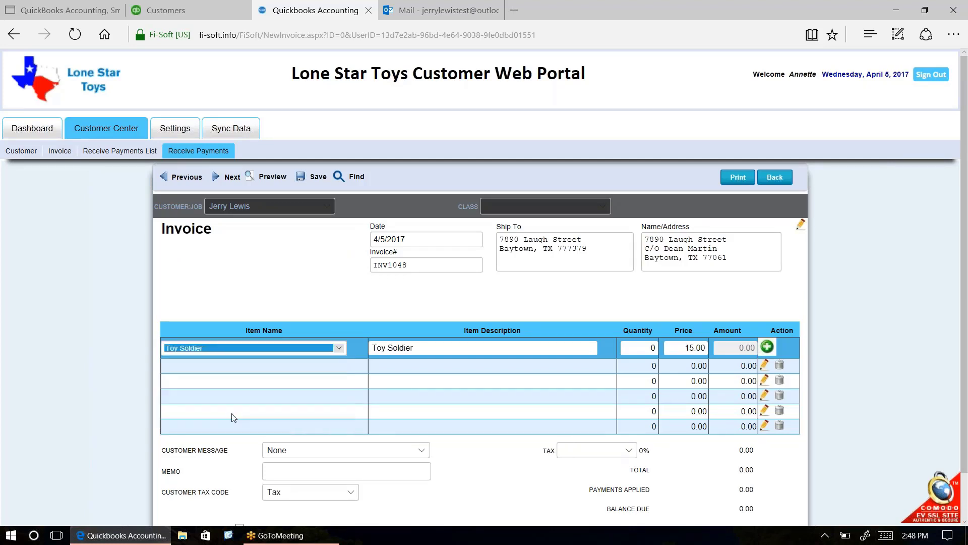
pyautogui.press('Tab')
pyautogui.press('Tab')
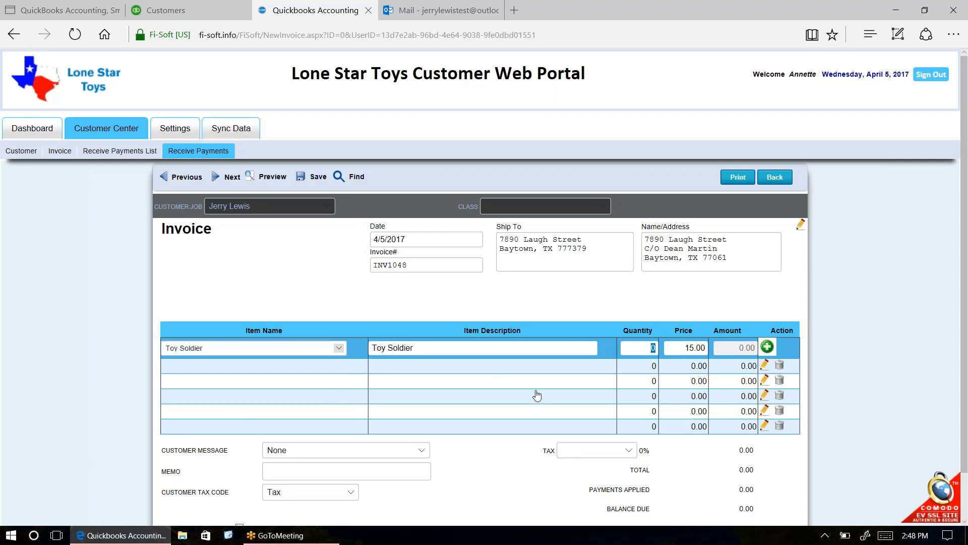
pyautogui.write('3')
pyautogui.press('Tab')
pyautogui.click(767, 347)
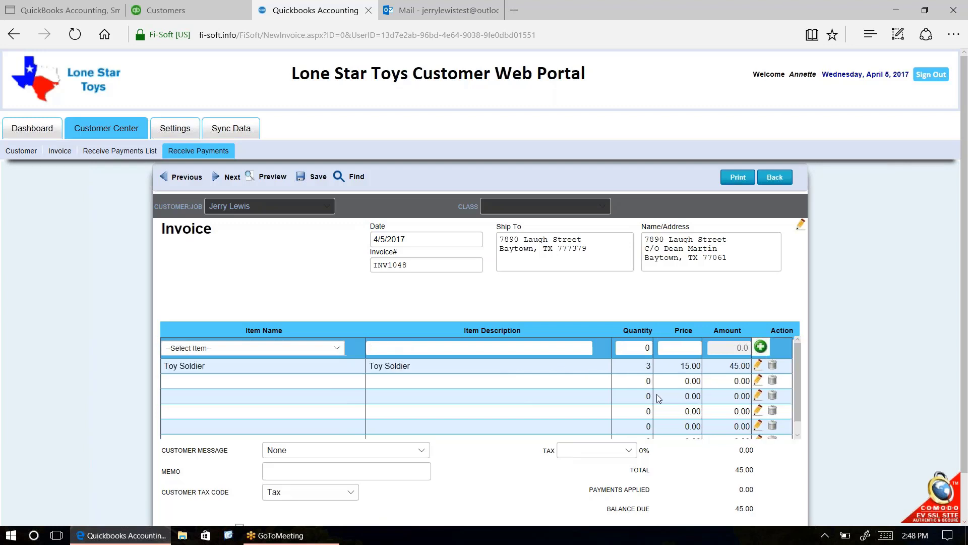
# - Apply Houston Tax to the invoice, then save and close it
pyautogui.scroll(-1, 493, 469)
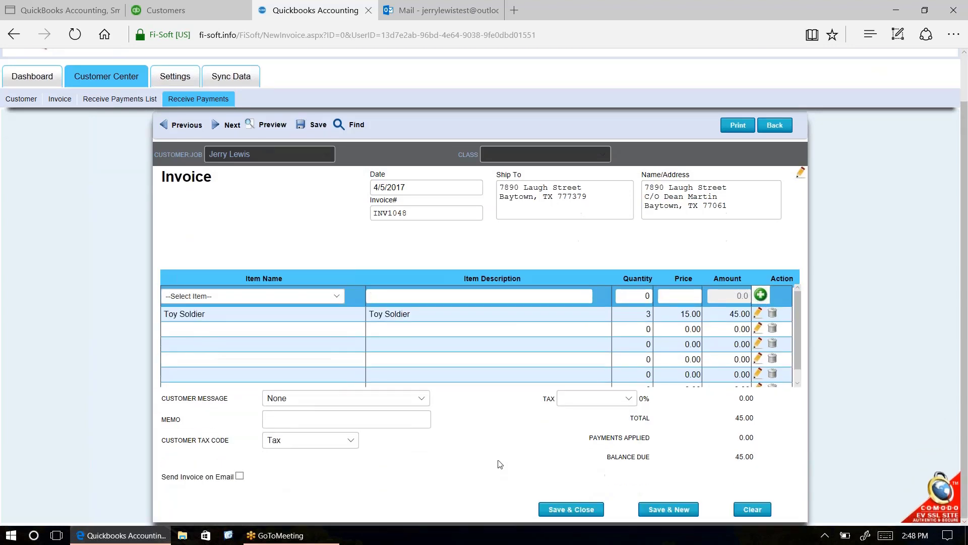
pyautogui.click(620, 402)
pyautogui.click(580, 417)
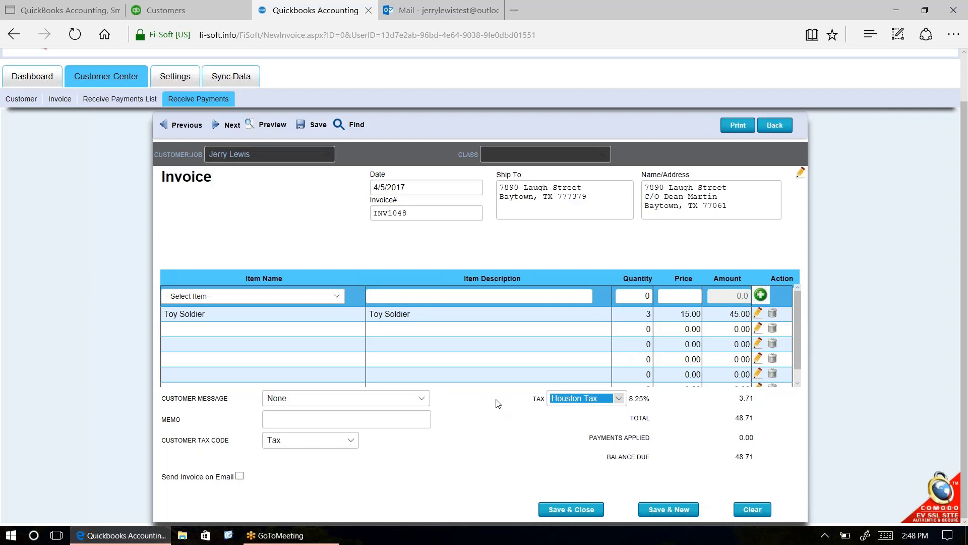
pyautogui.click(581, 514)
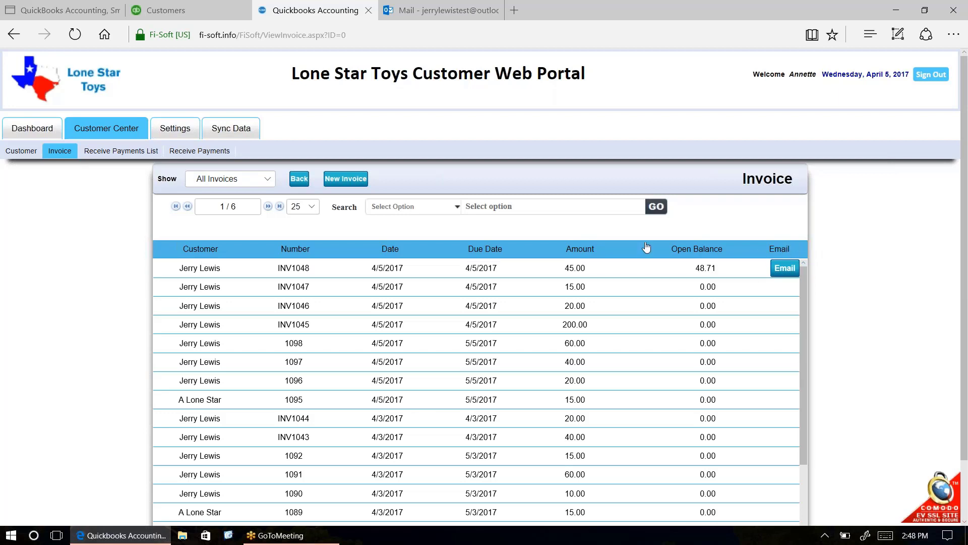
# - Email open invoice INV1048 to the customer from the portal dashboard
pyautogui.click(24, 133)
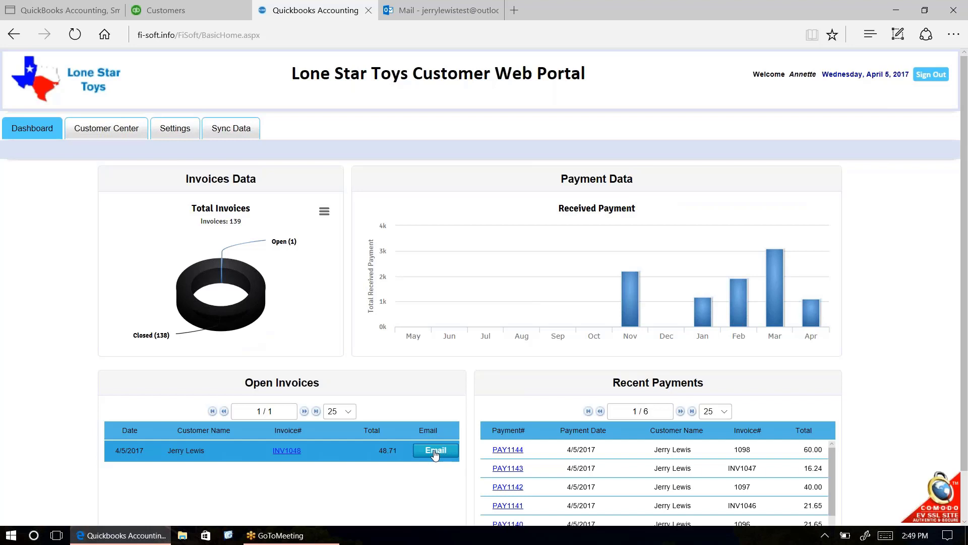
pyautogui.click(435, 450)
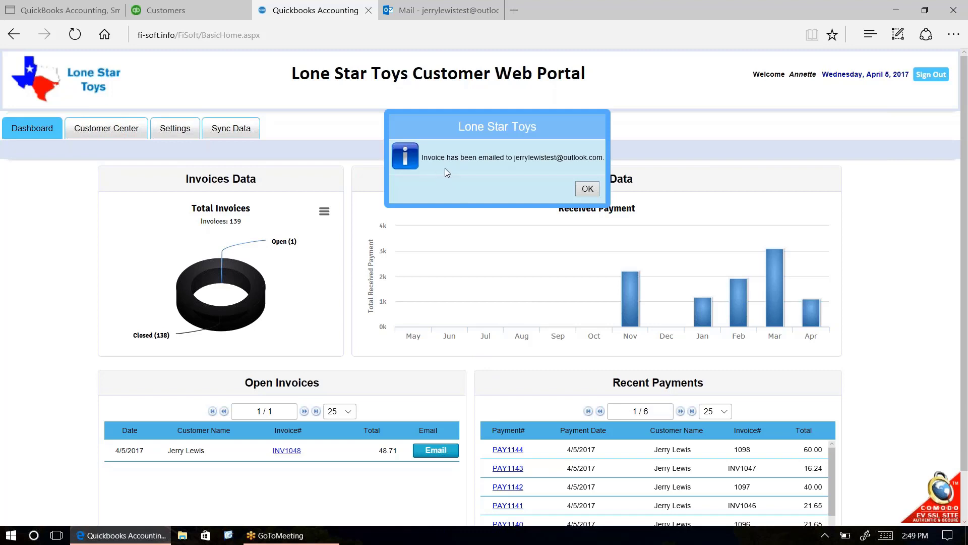
pyautogui.click(587, 189)
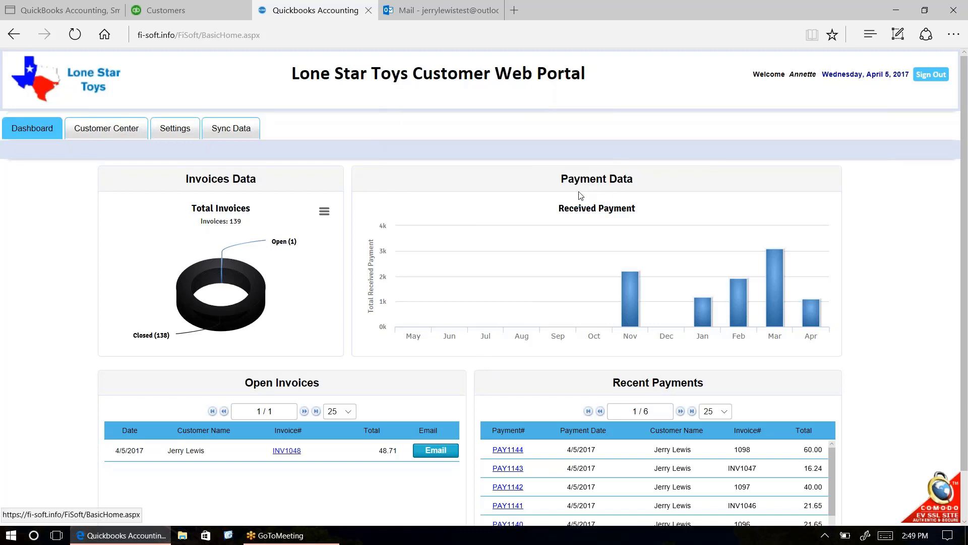
# - Switch to Outlook Mail, open the INV1048 invoice email and follow it to the invoice payment page
pyautogui.click(437, 13)
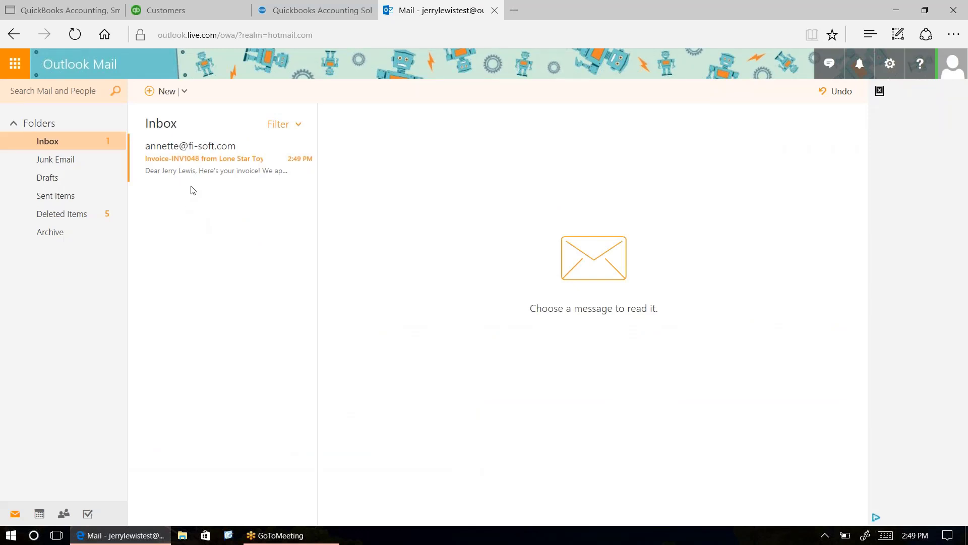
pyautogui.click(191, 158)
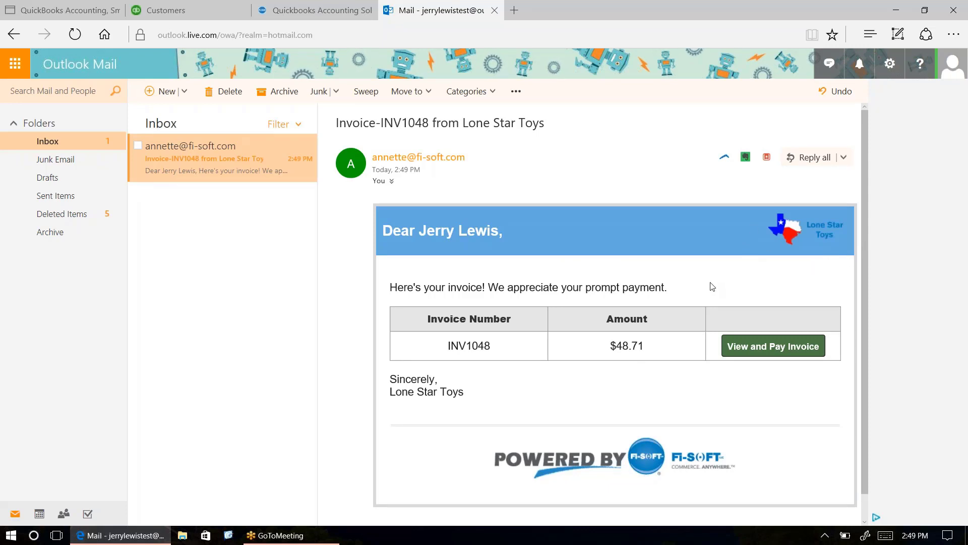
pyautogui.click(768, 352)
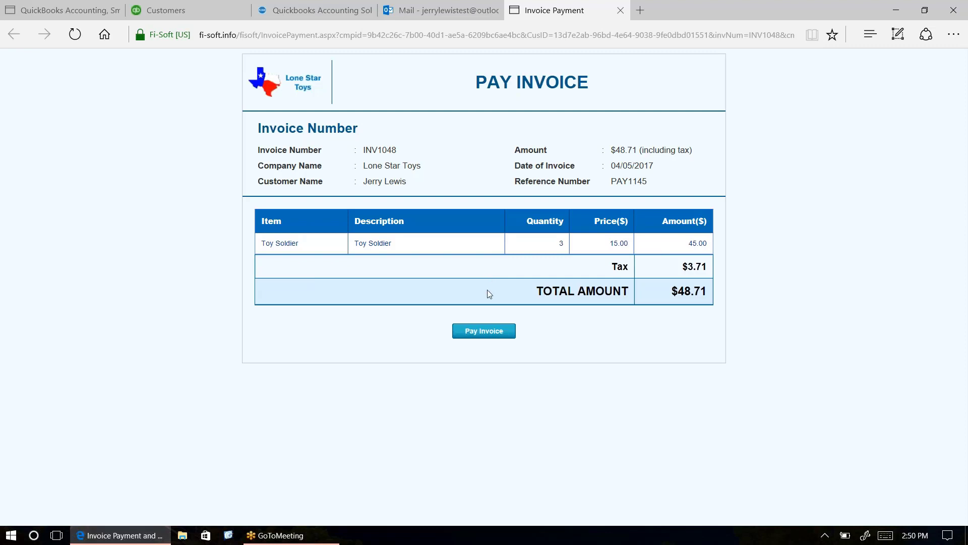
# - Pay the invoice with PayGuard, charging the first stored Visa card
pyautogui.click(483, 333)
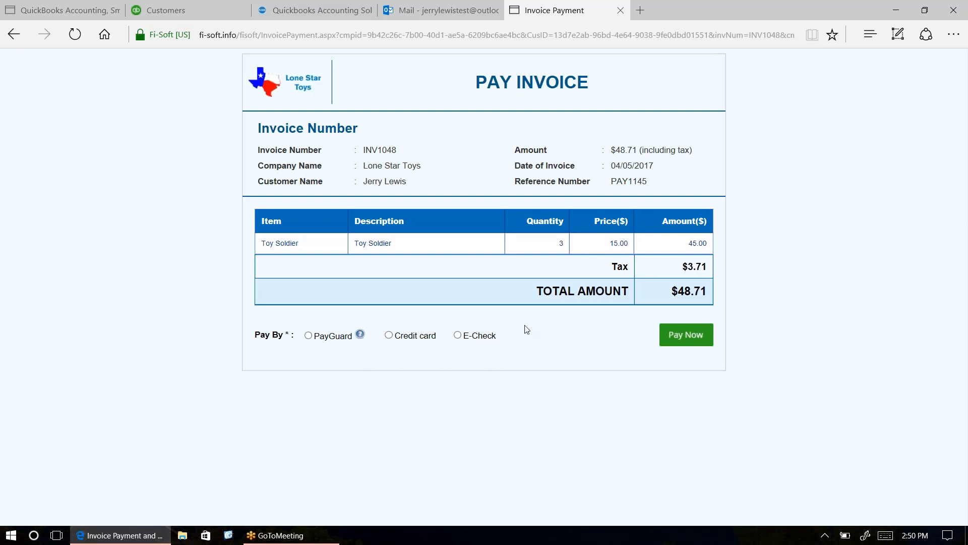
pyautogui.click(308, 336)
pyautogui.click(692, 338)
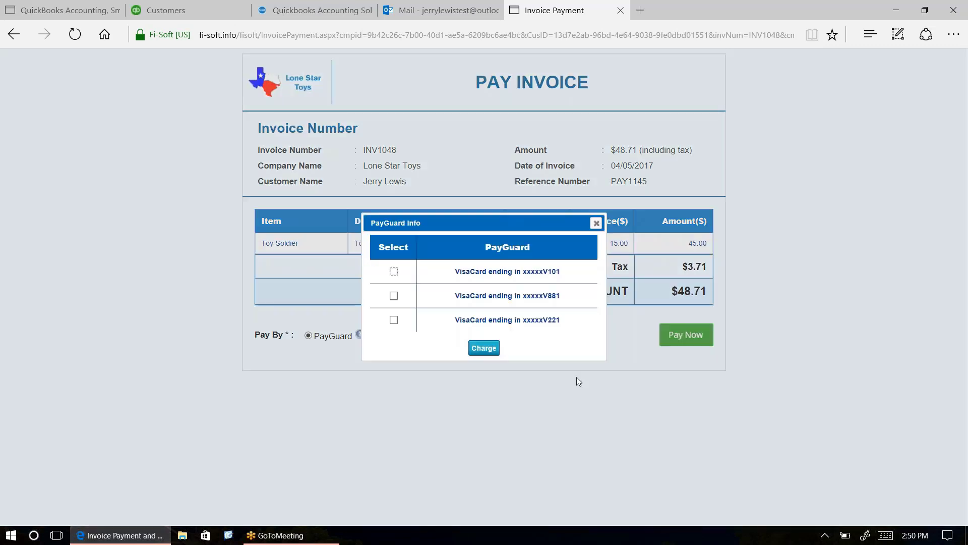
pyautogui.click(394, 272)
pyautogui.click(484, 349)
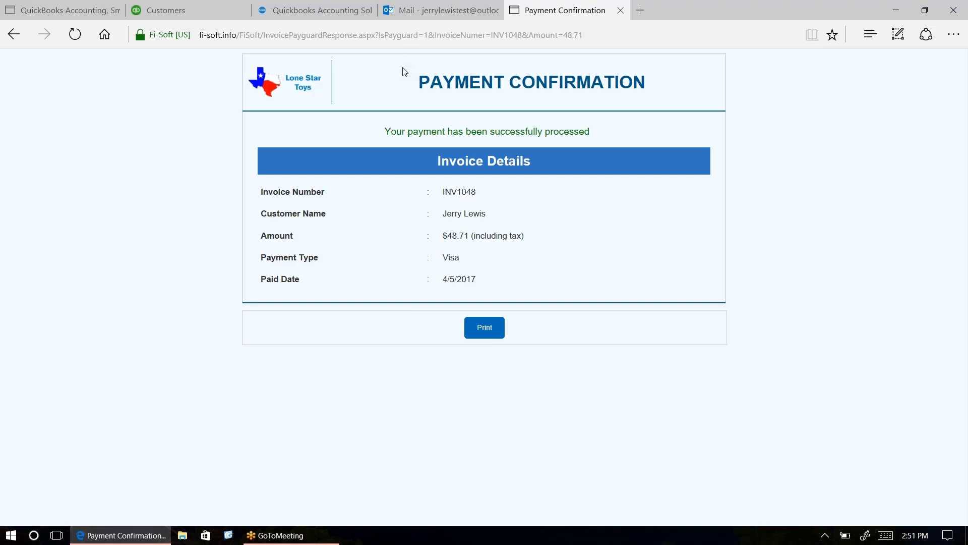
# - Return to Outlook Mail and read the invoice payment confirmation email
pyautogui.click(423, 11)
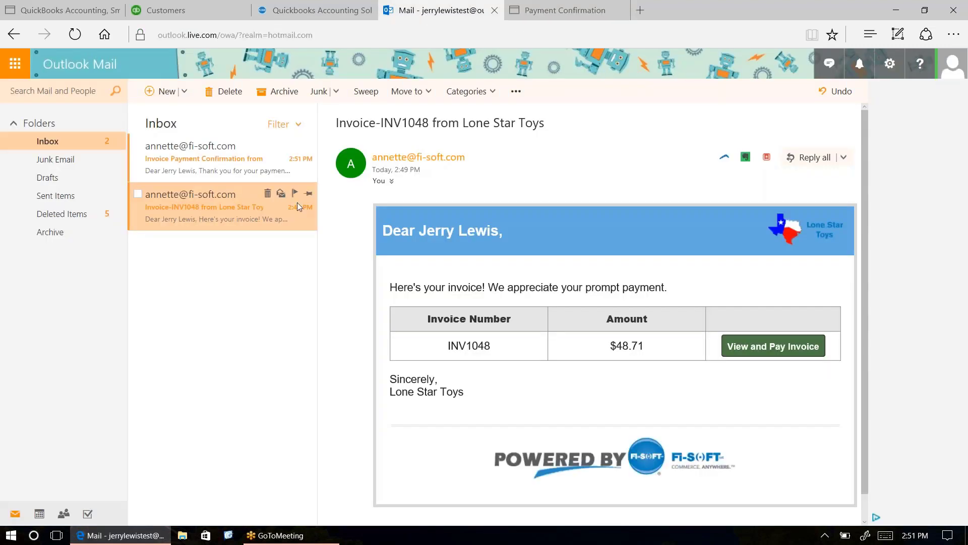
pyautogui.click(226, 161)
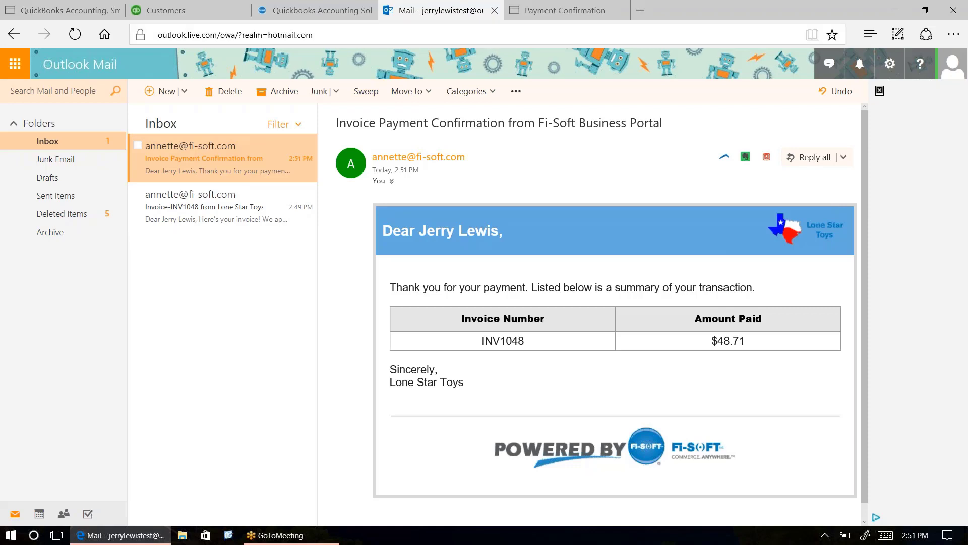
# - Run a manual data sync in the Fi-Soft portal and check the dashboard's open invoices and recent payments
pyautogui.click(291, 15)
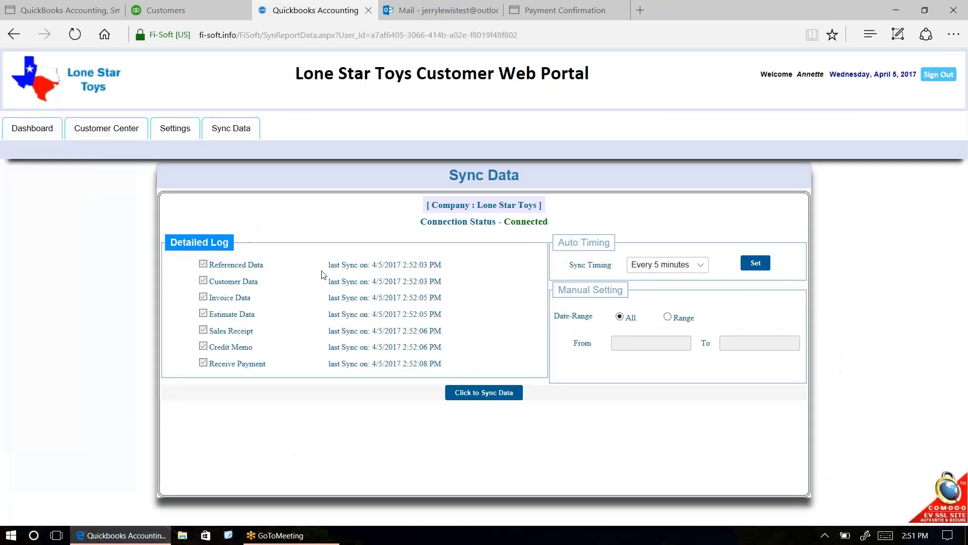
pyautogui.click(486, 395)
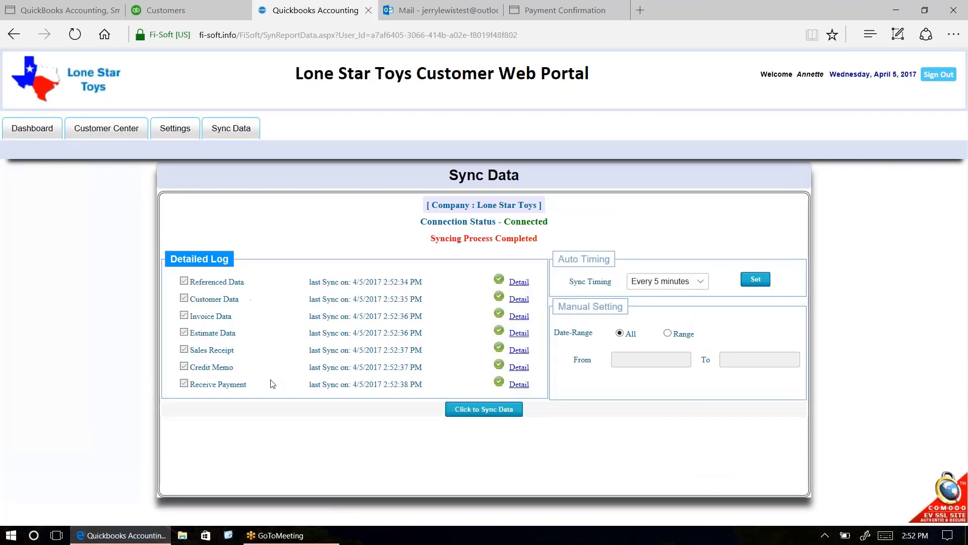
pyautogui.click(30, 129)
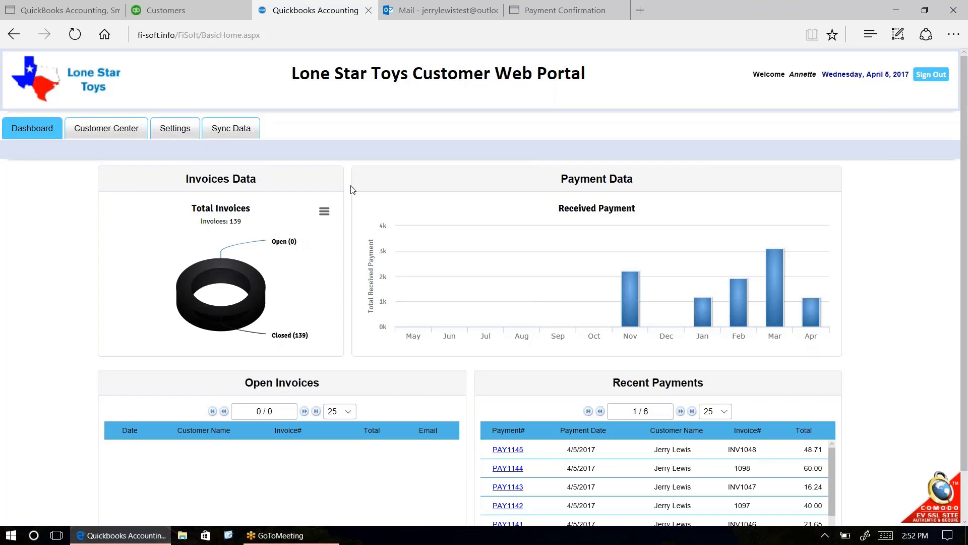
# - Switch to QuickBooks Online and reopen the invoiced customer's record to refresh its transaction list
pyautogui.click(194, 12)
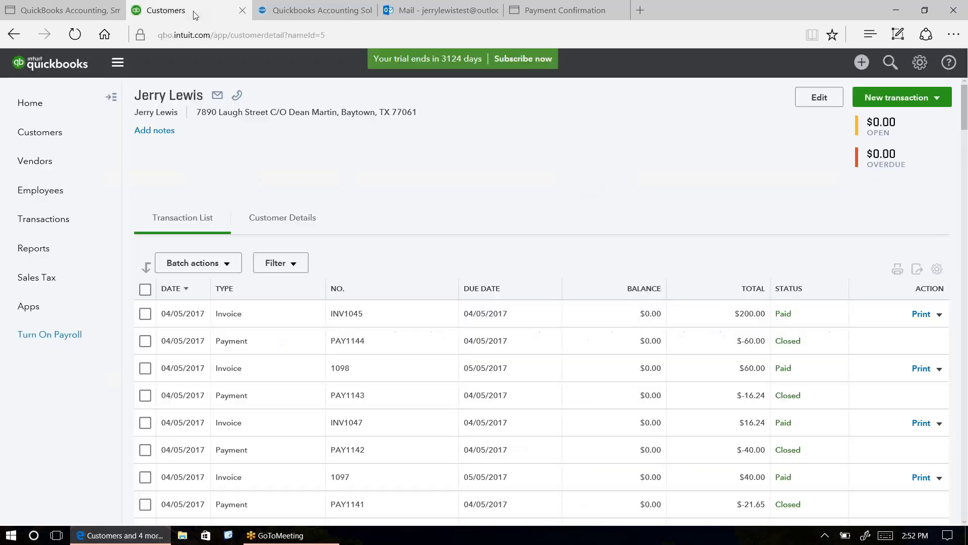
pyautogui.click(52, 136)
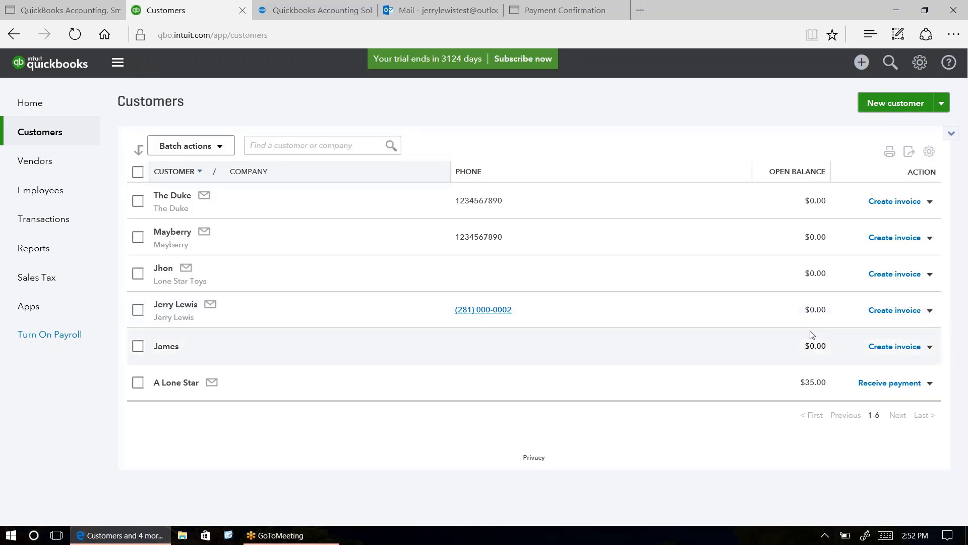
pyautogui.click(181, 305)
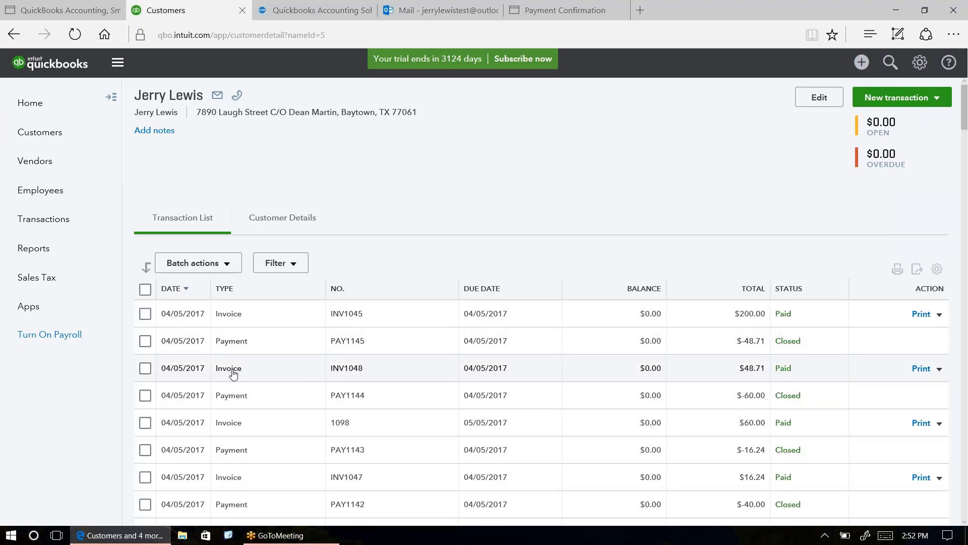
# - Review invoice INV1048 and its matching payment PAY1145 from the transaction list, closing each without changes
pyautogui.click(233, 373)
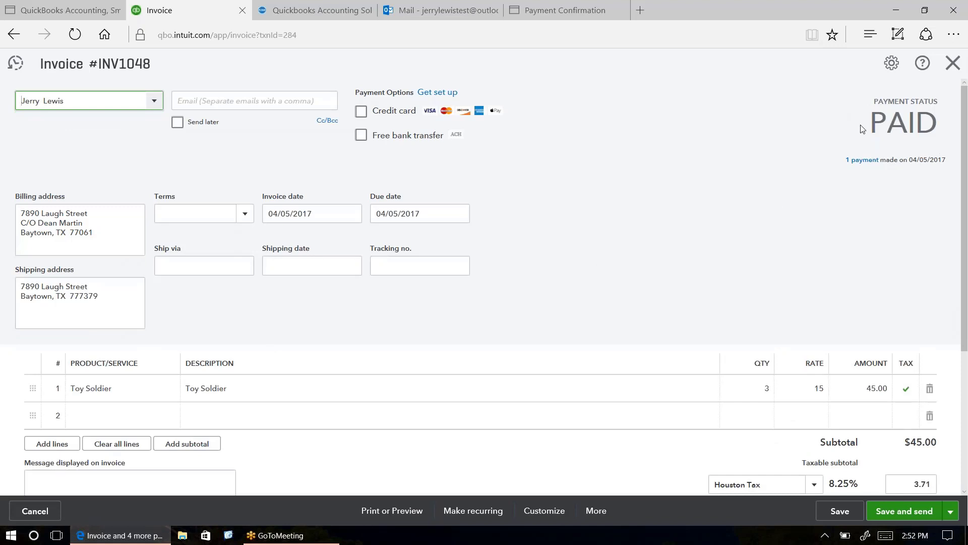
pyautogui.click(948, 70)
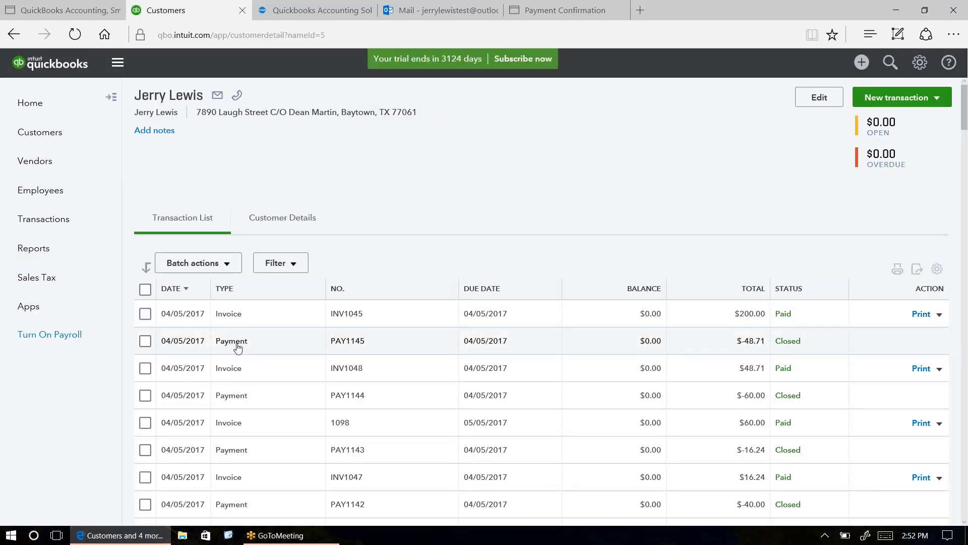
pyautogui.click(237, 348)
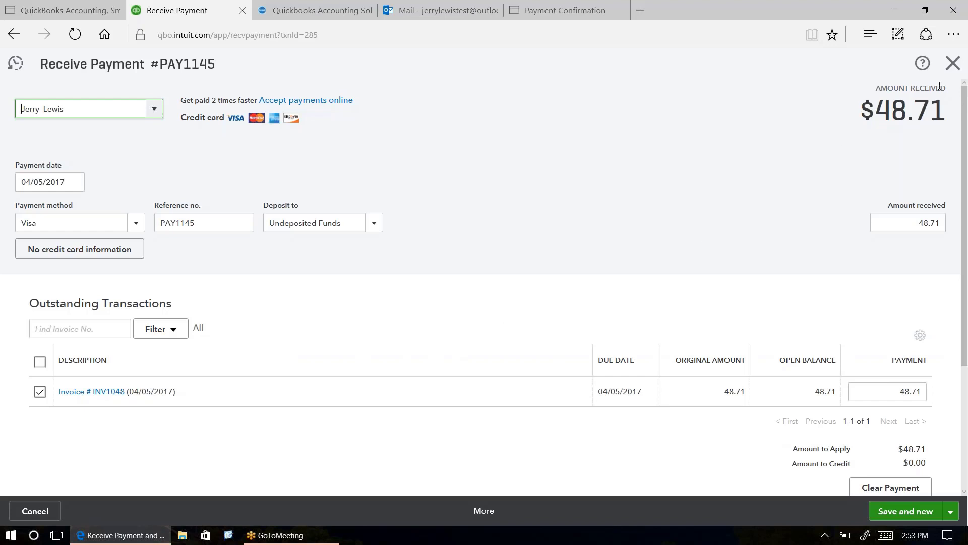
pyautogui.click(952, 63)
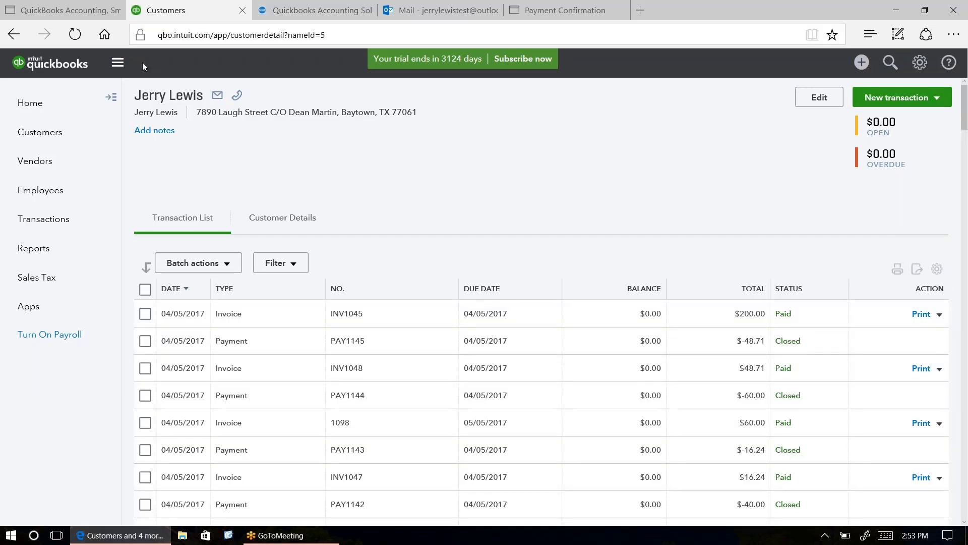
# - Return QuickBooks Online to its home page and switch back to the Fi-Soft portal dashboard
pyautogui.click(28, 104)
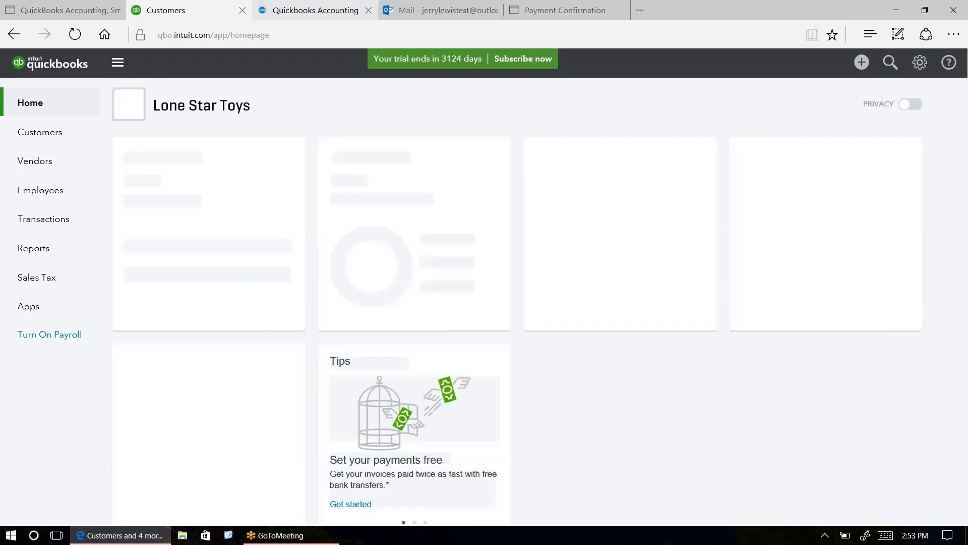
pyautogui.click(313, 12)
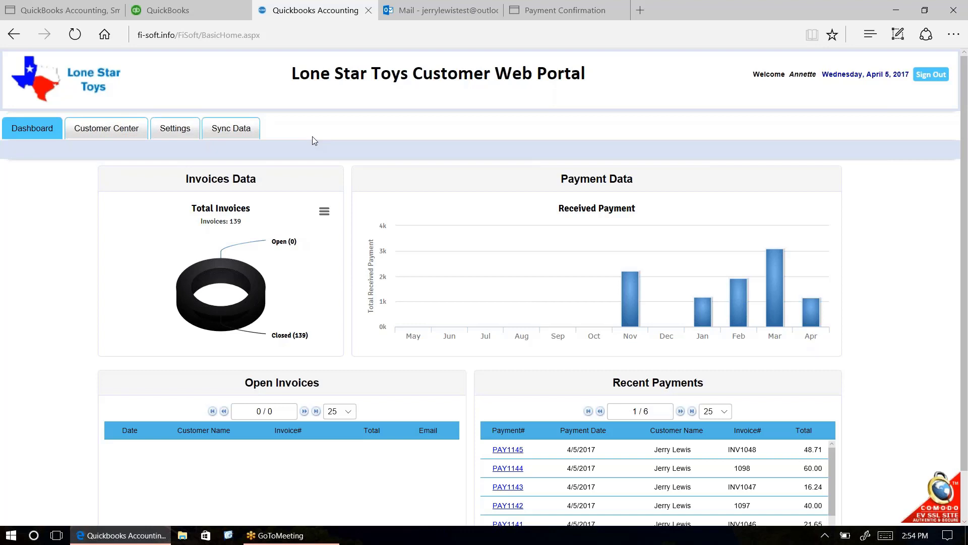
pyautogui.click(70, 13)
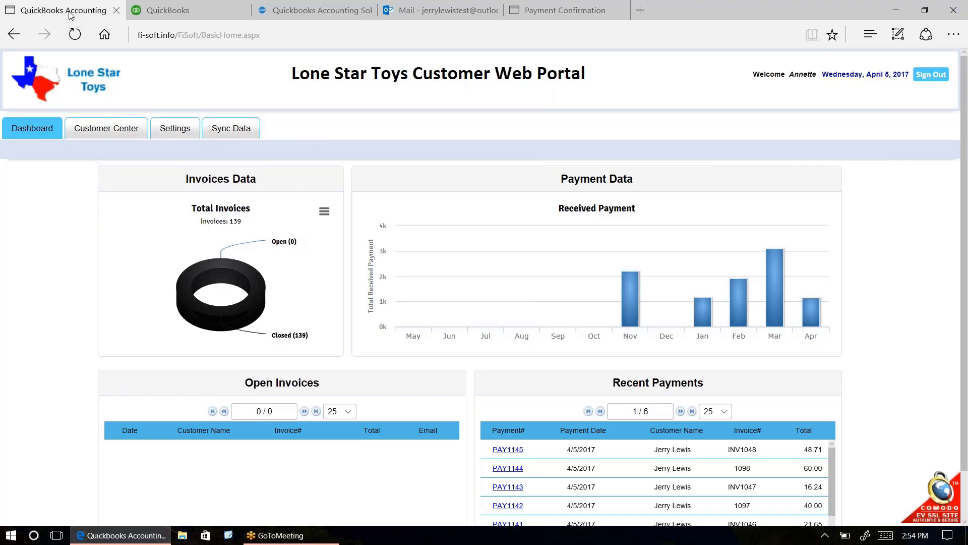